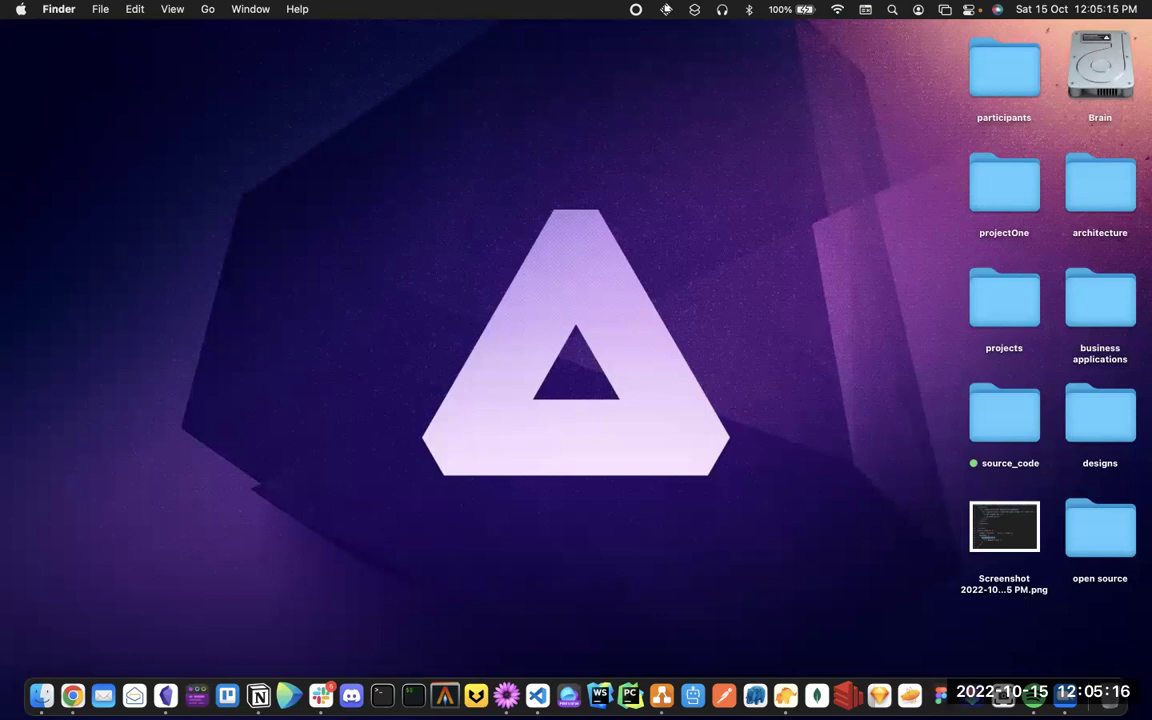
Switch to Chrome and open an additional browser tab
key(super+space)
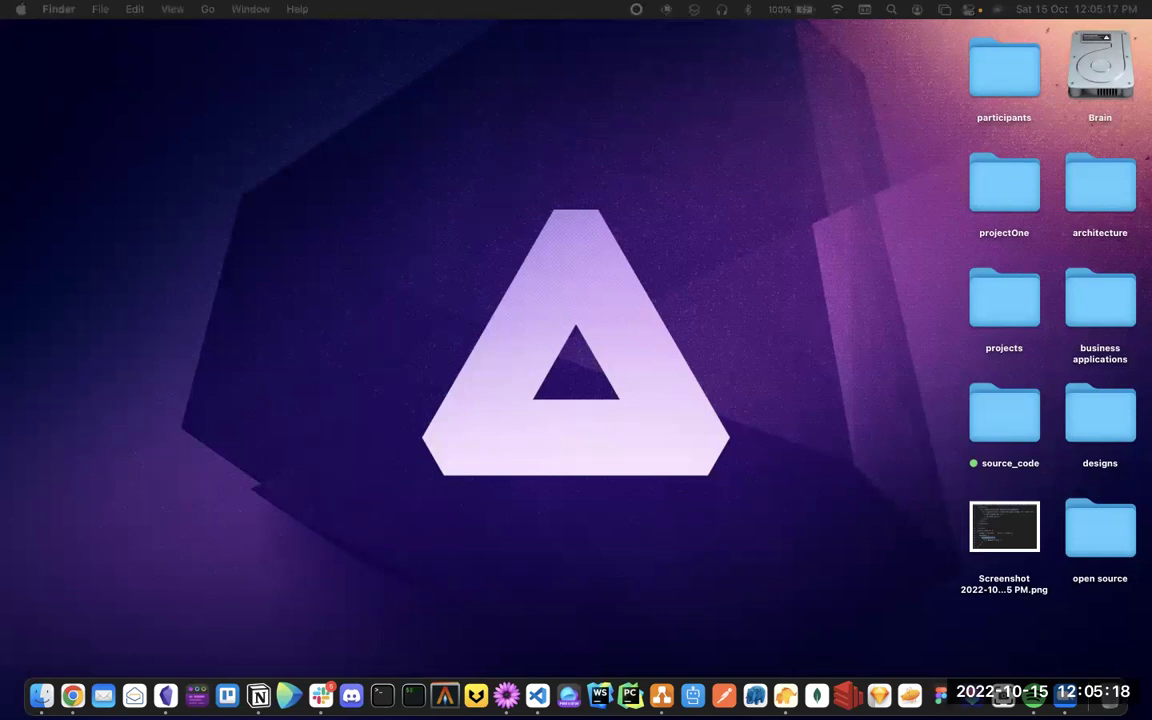
key(Escape)
key(super+Tab)
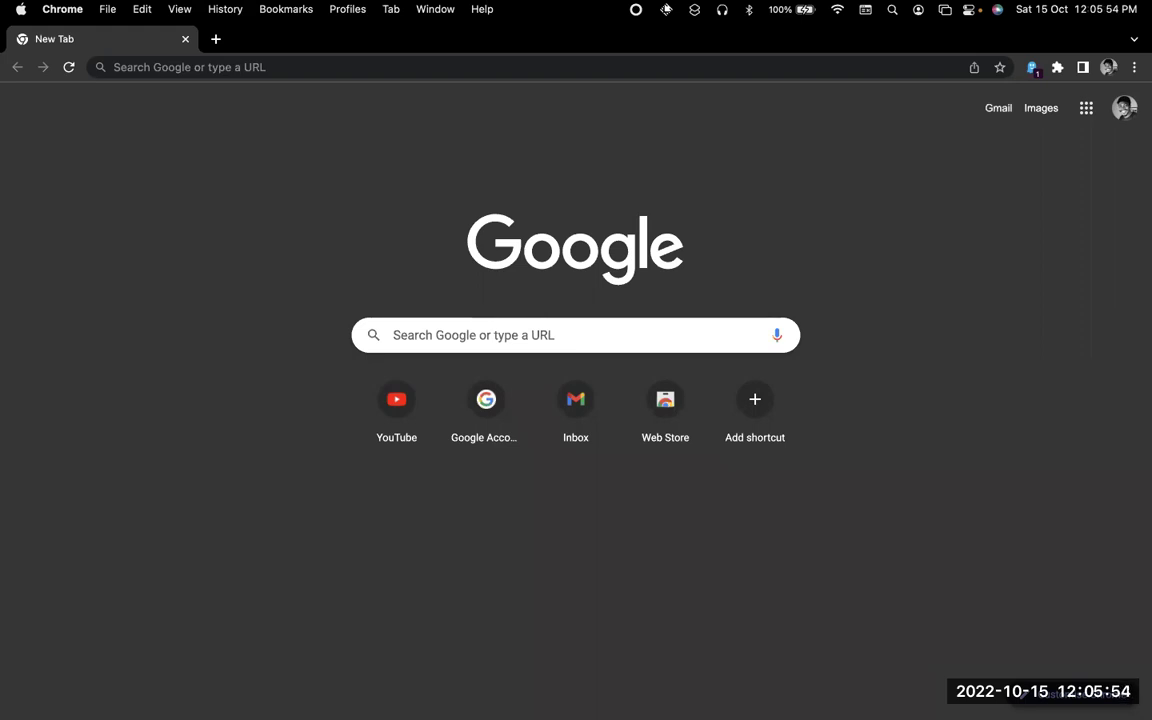
click(284, 68)
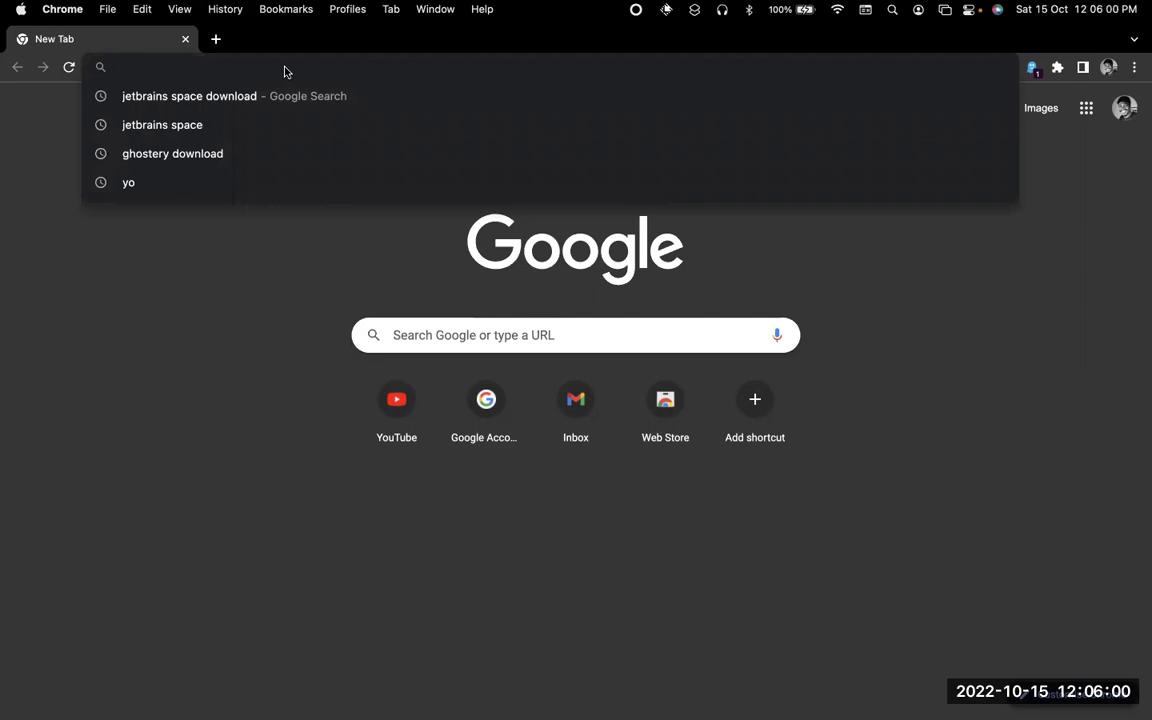
click(215, 40)
Search the web for "google slide" in the first tab, open Google Slides from its product site and dismiss the welcome dialog
click(175, 40)
click(145, 67)
text(google slide)
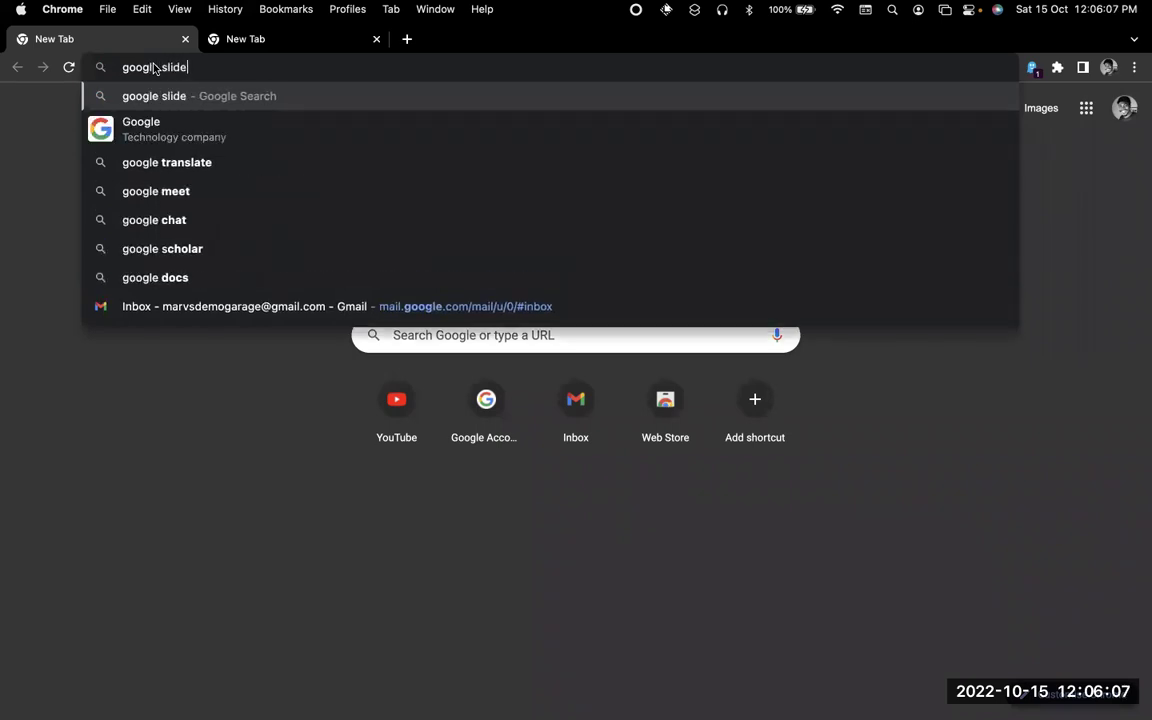
key(Return)
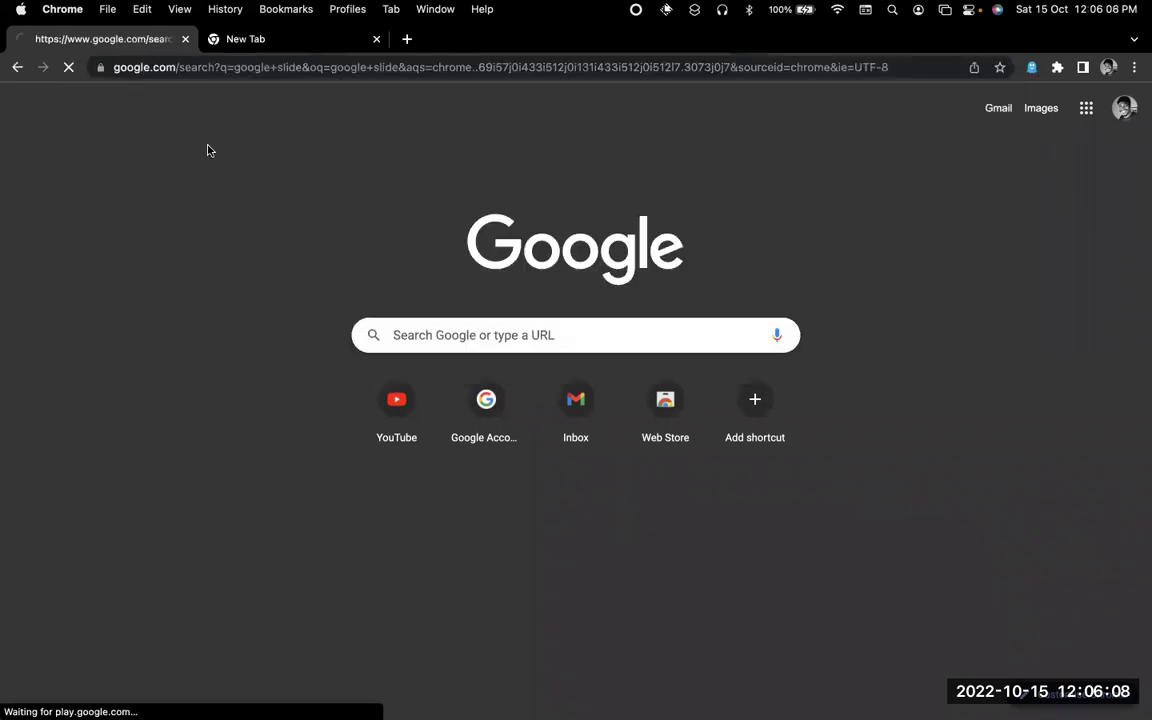
click(183, 261)
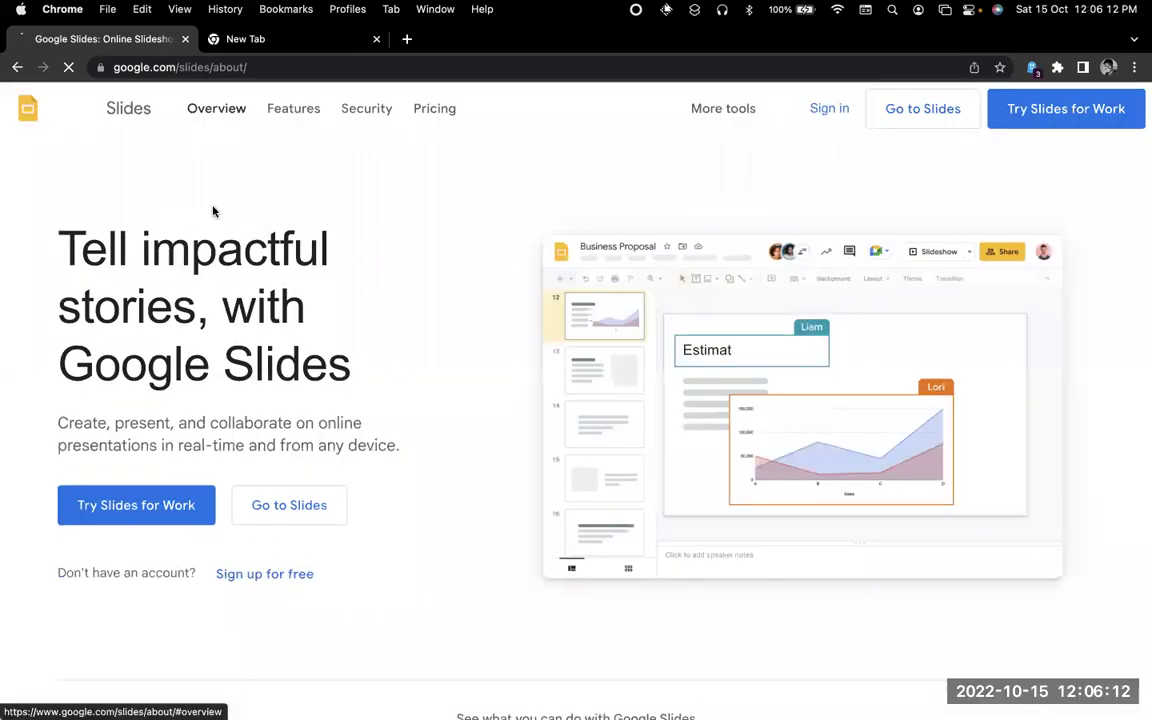
click(300, 505)
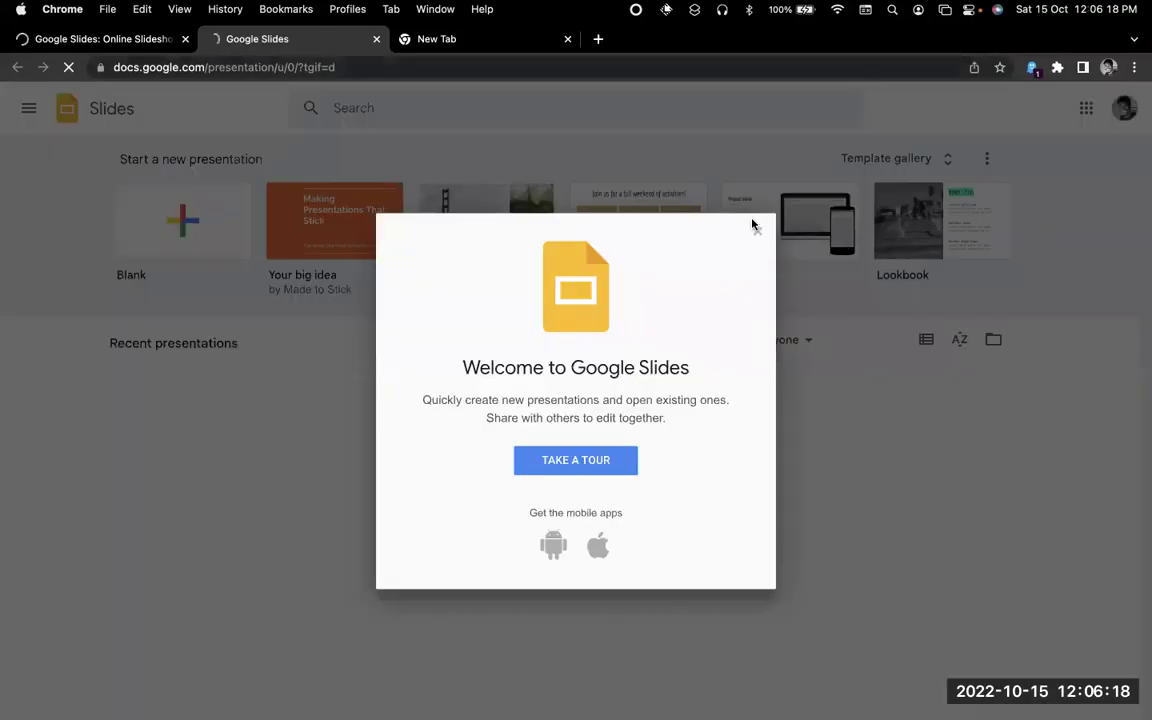
click(757, 232)
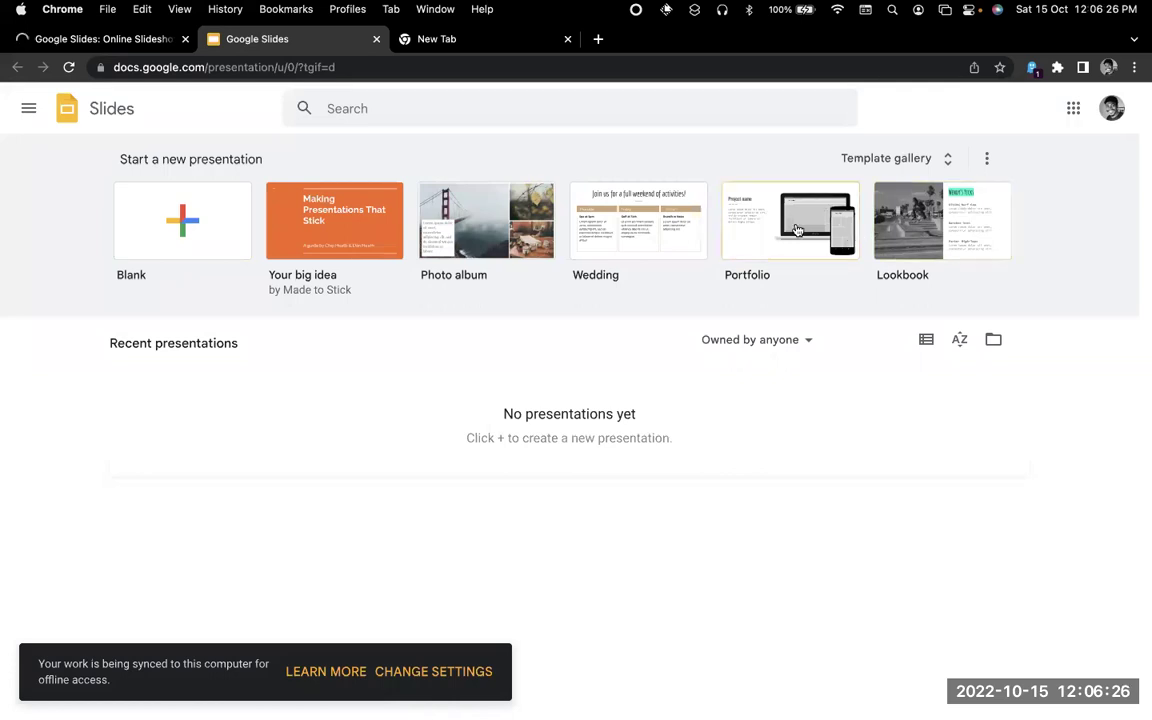
Open the full template gallery and look through its personal, work and education templates
click(920, 158)
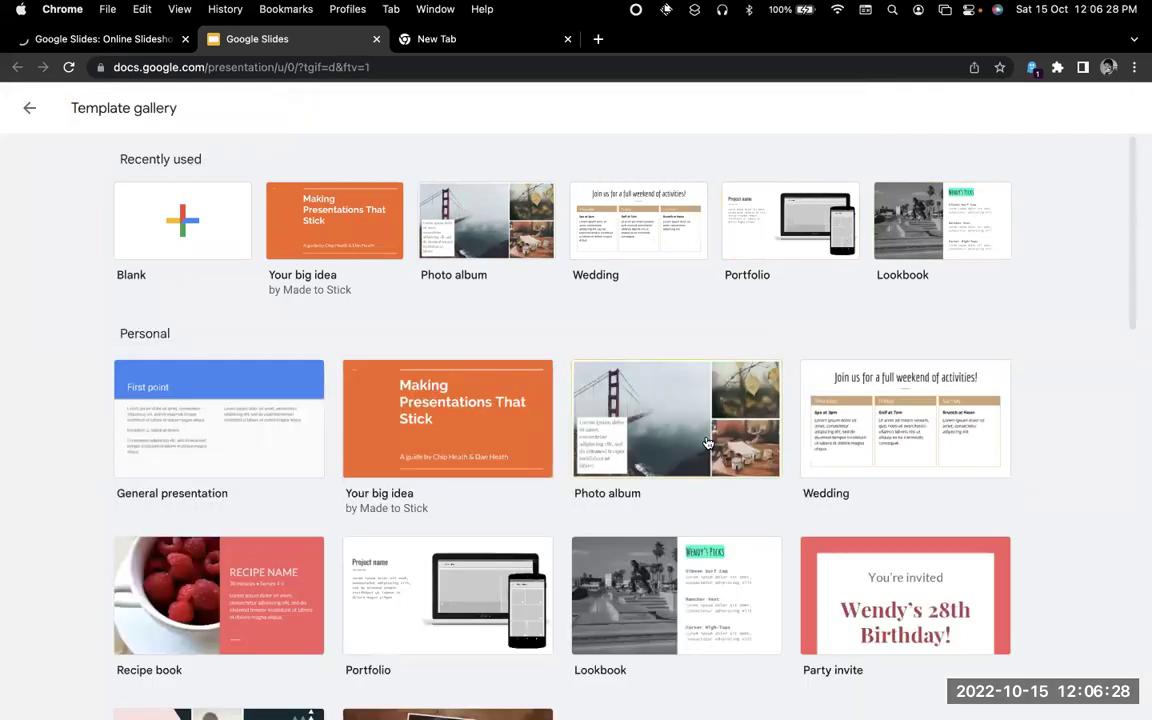
scroll(707, 442, down, 8)
scroll(706, 442, down, 5)
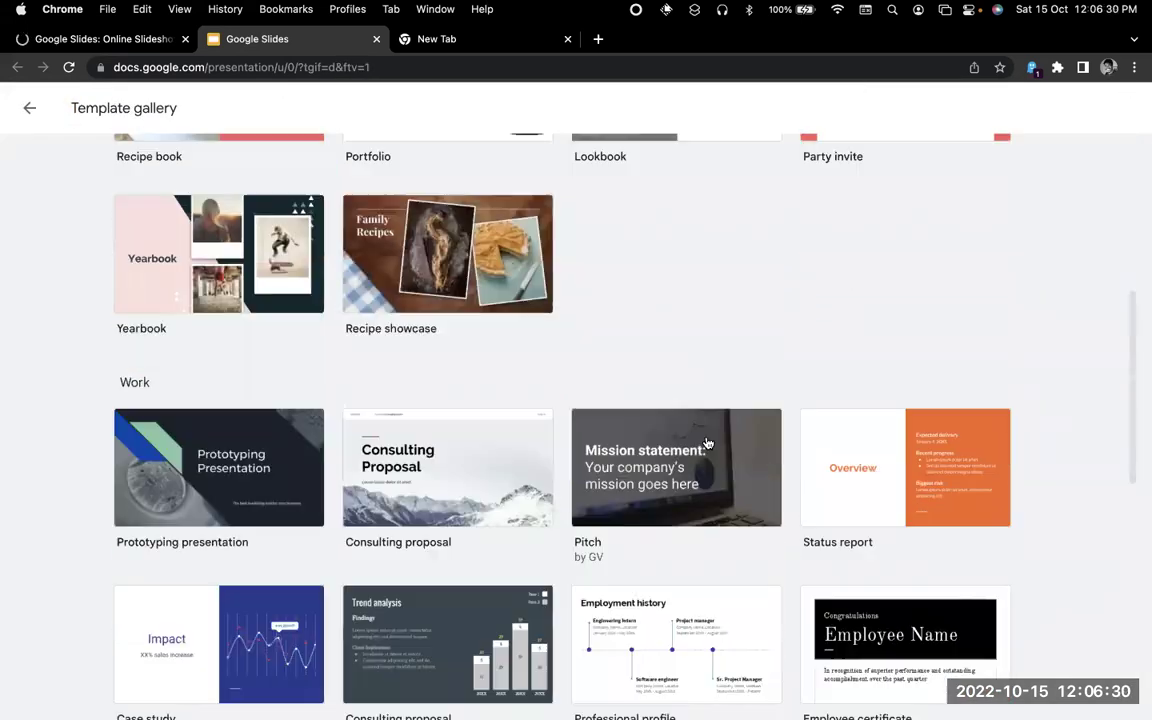
scroll(707, 438, down, 4)
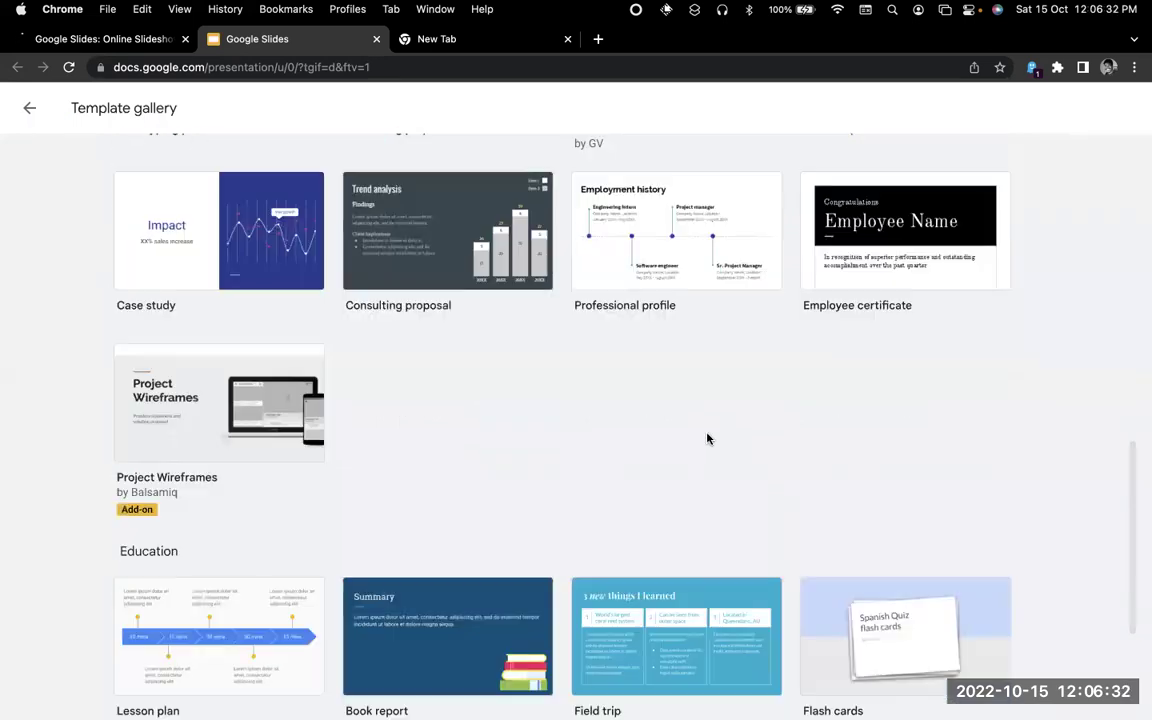
scroll(563, 260, up, 15)
scroll(527, 216, up, 3)
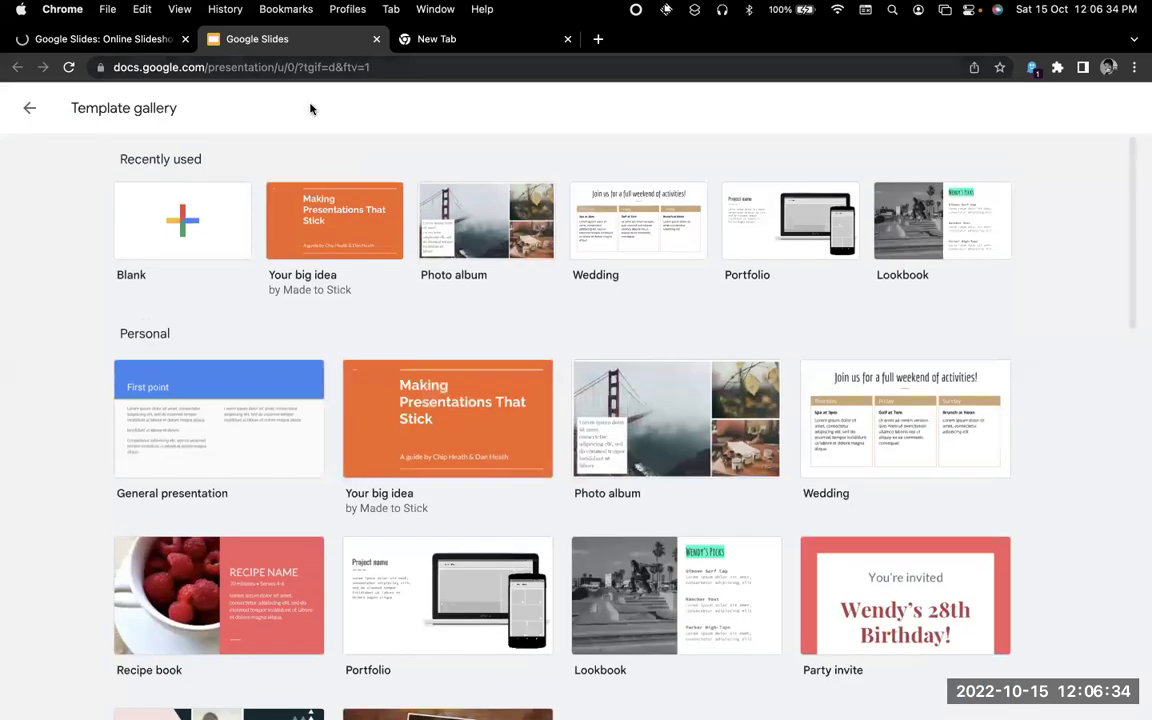
Create a blank presentation in the empty browser tab with the address slides.new
click(446, 38)
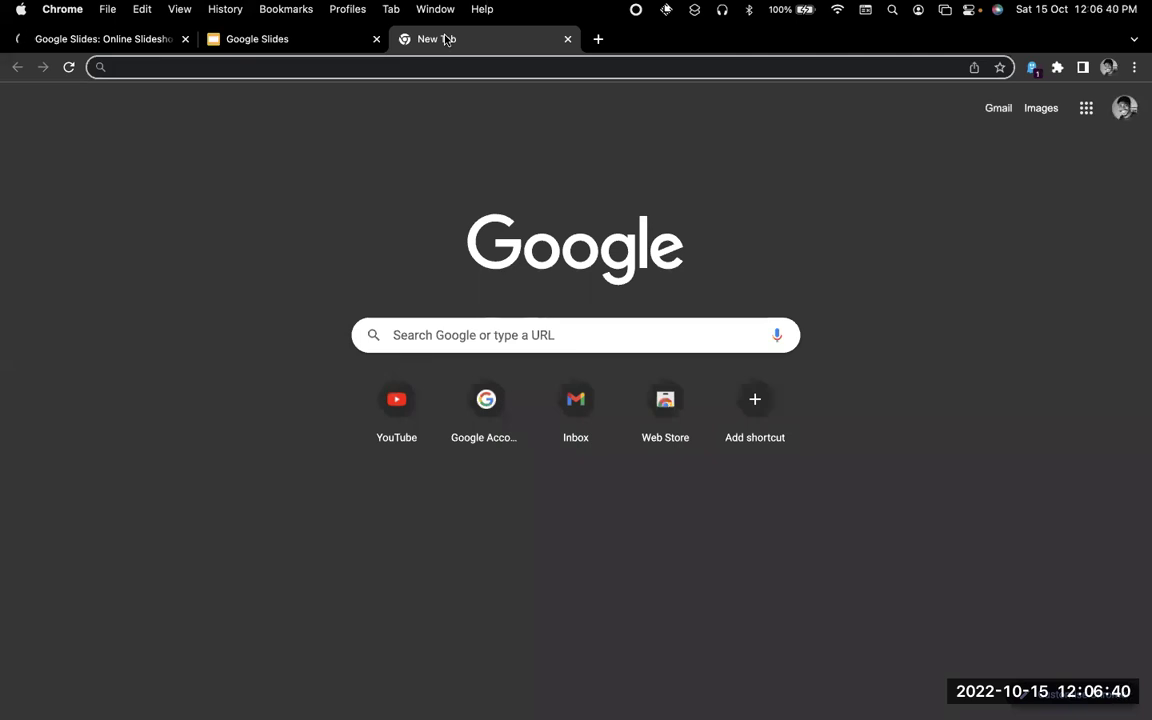
text(slides.new)
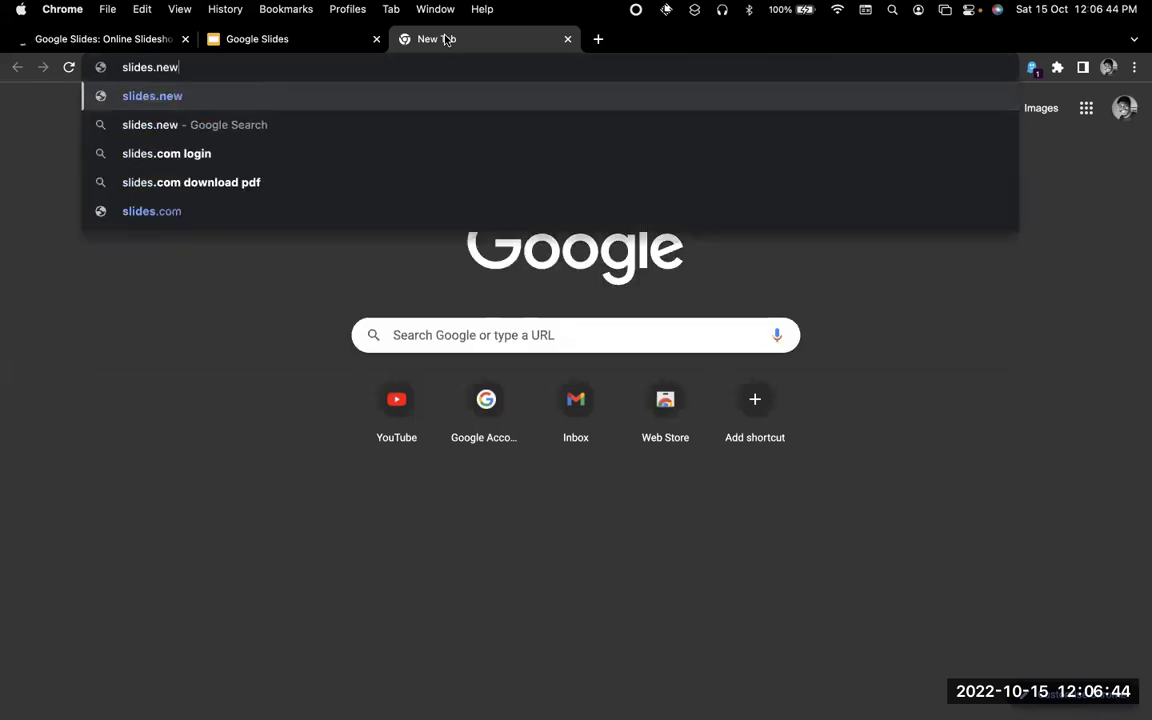
key(Return)
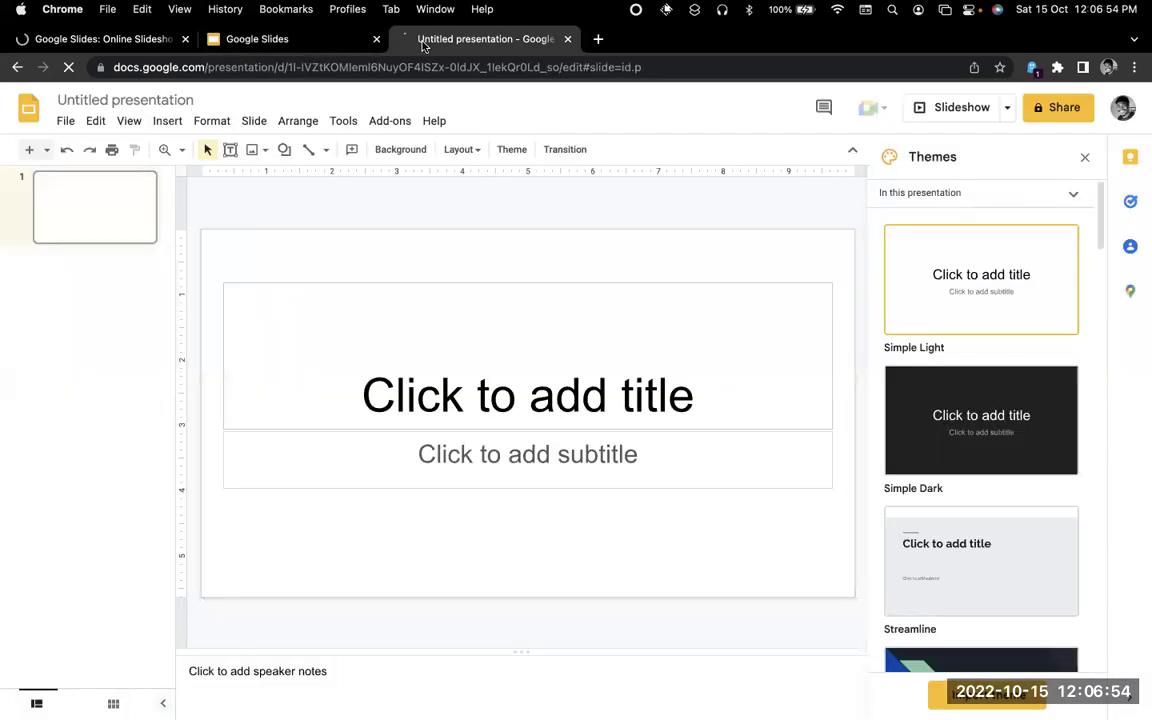
Search the web for "google drive" in the tab with the Google Slides product site
click(118, 40)
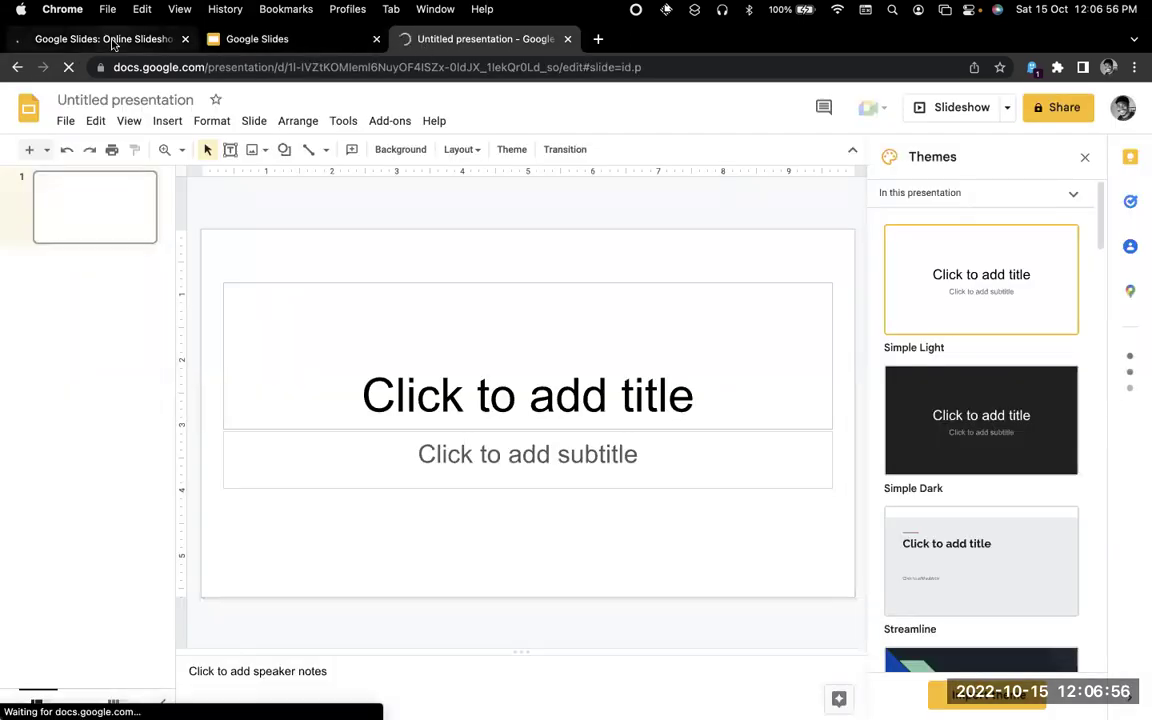
click(204, 67)
text(googl)
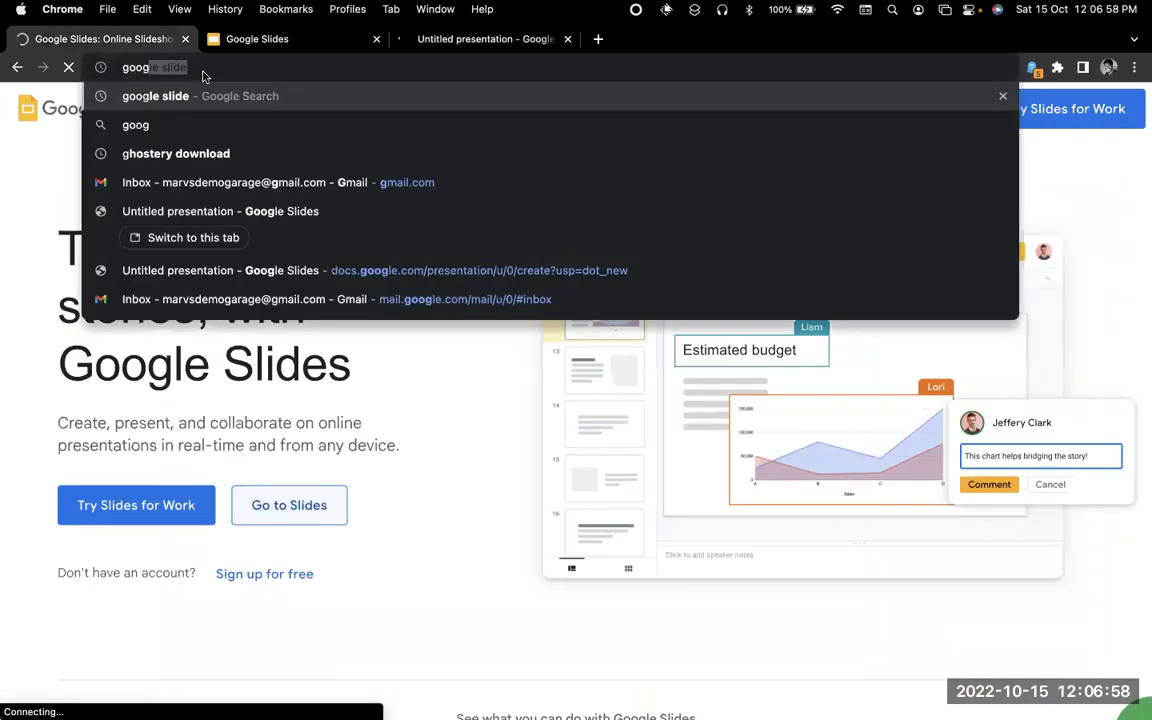
text(e drive)
key(Return)
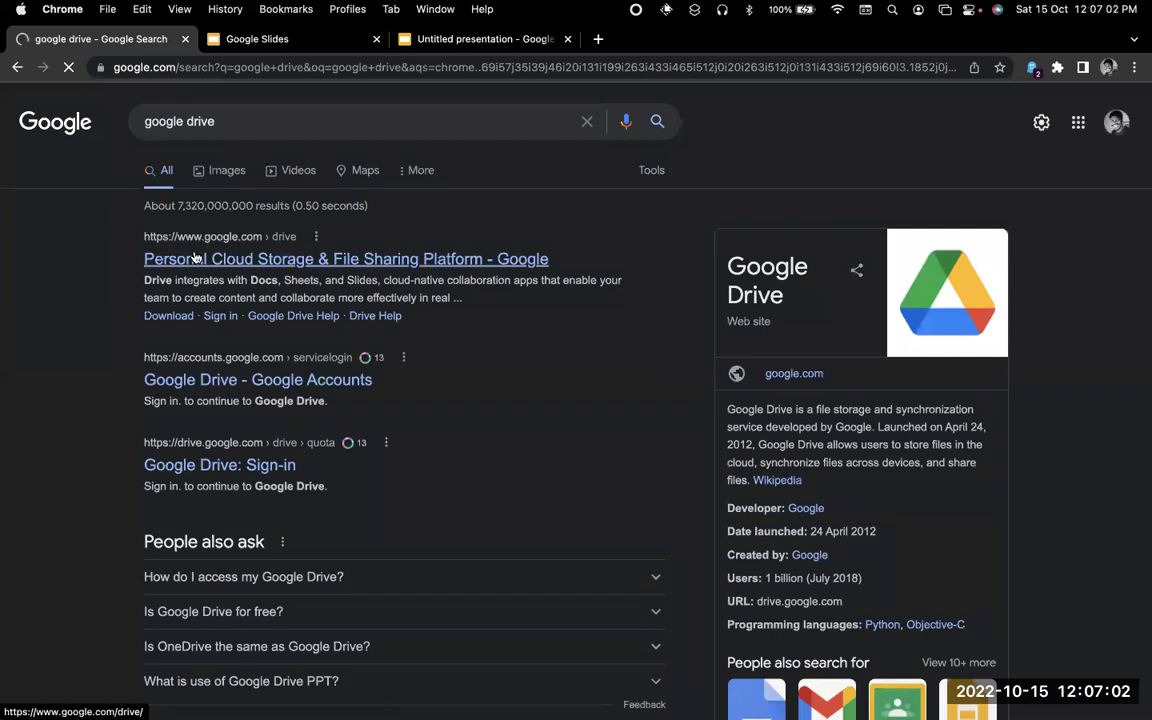
Open Google Drive at drive.google.com in the same tab
click(203, 68)
text(drive.goo)
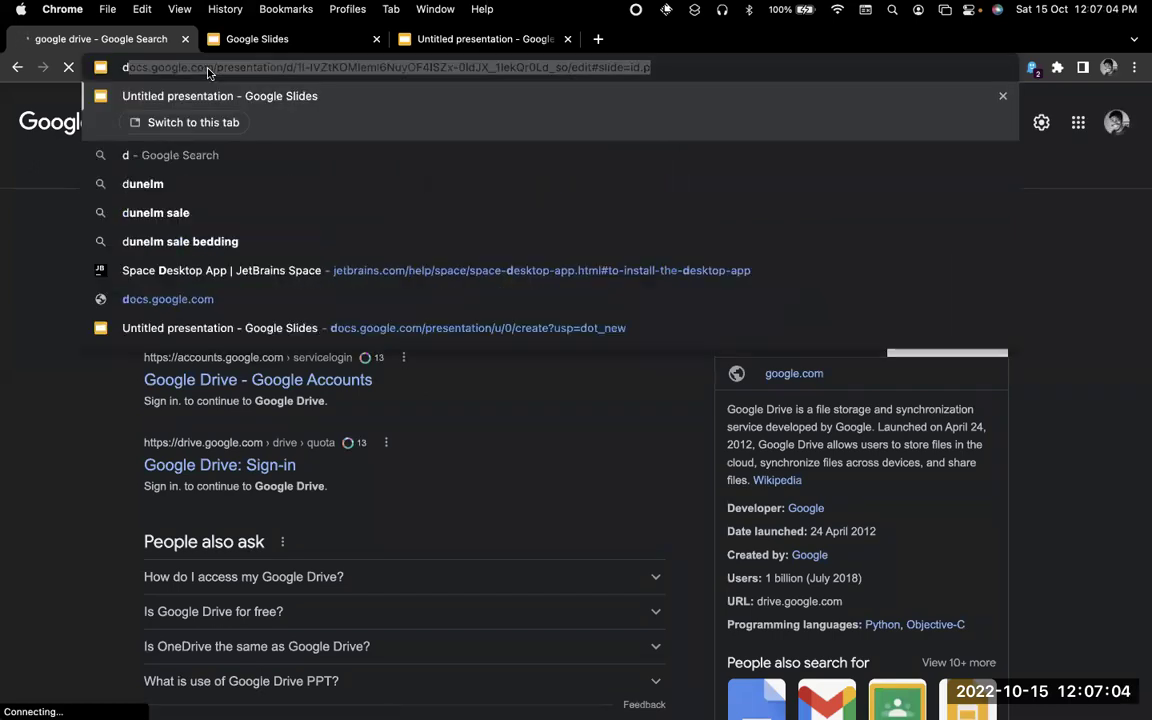
text(gle.com)
key(Return)
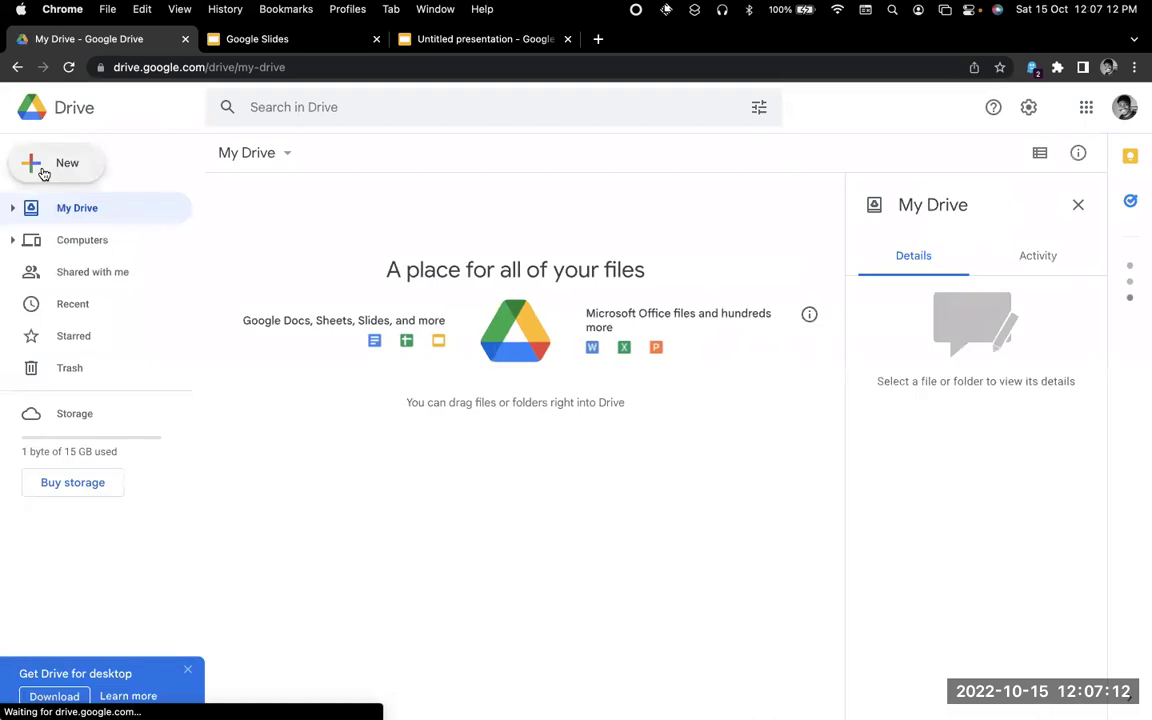
Dismiss the file-moving tip and create a new Google Slides presentation from Drive
click(45, 173)
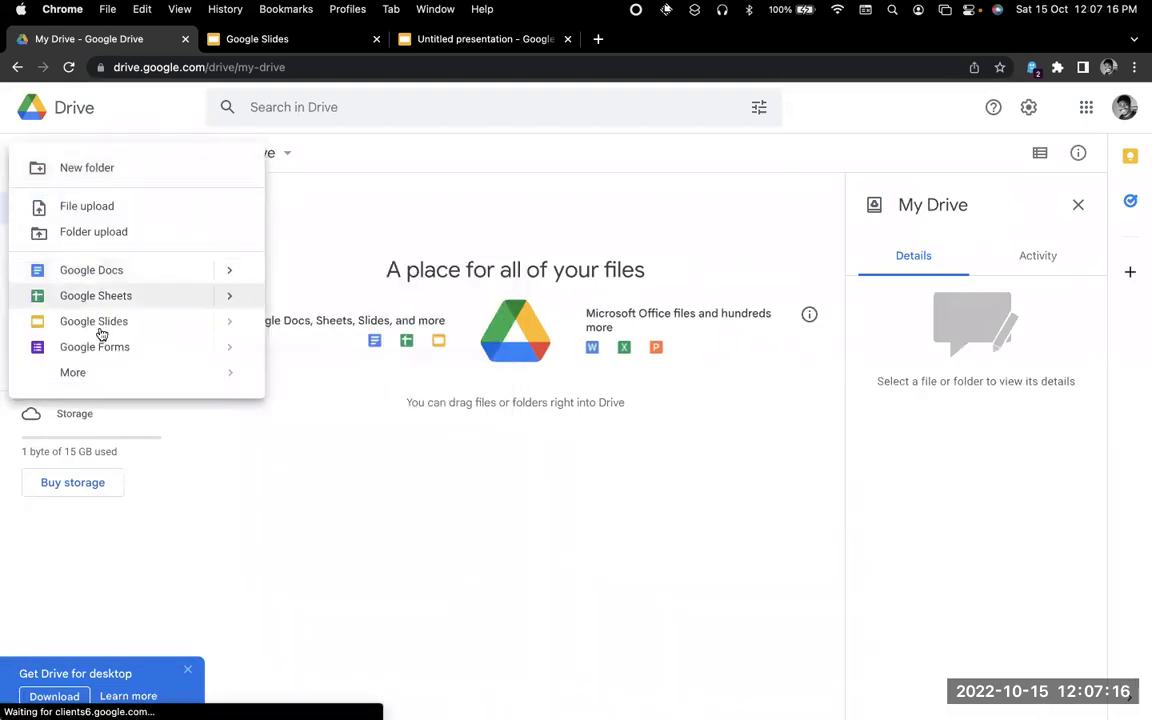
click(403, 247)
click(85, 170)
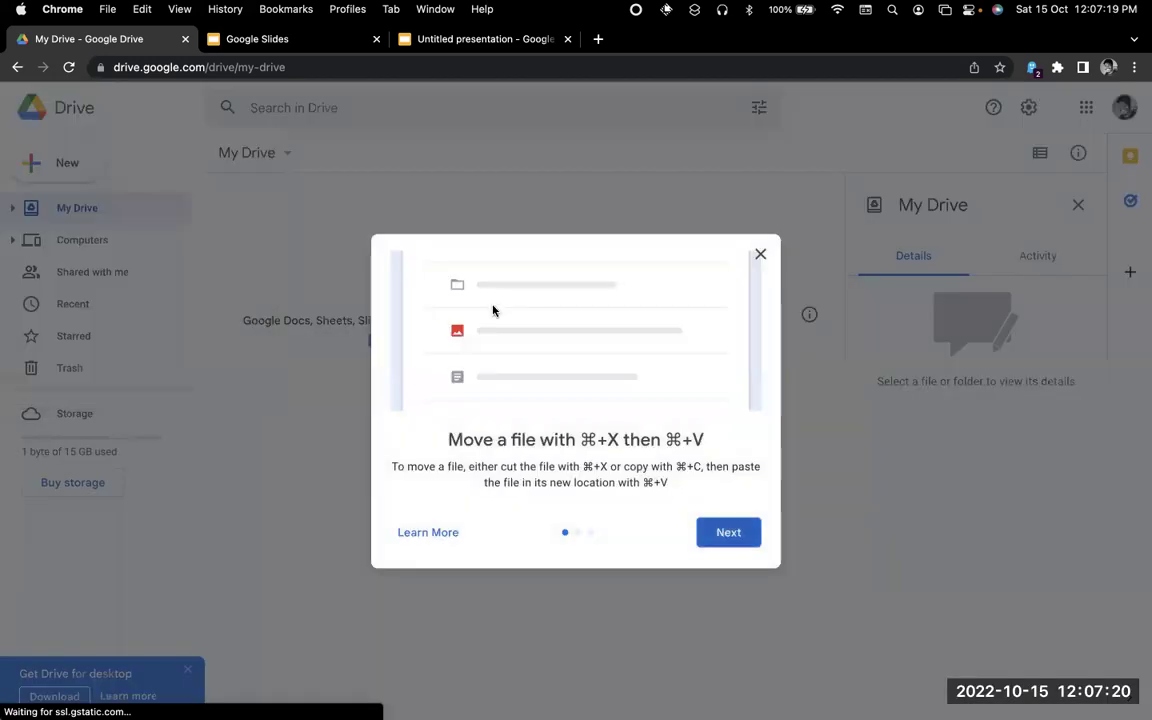
click(759, 256)
click(68, 170)
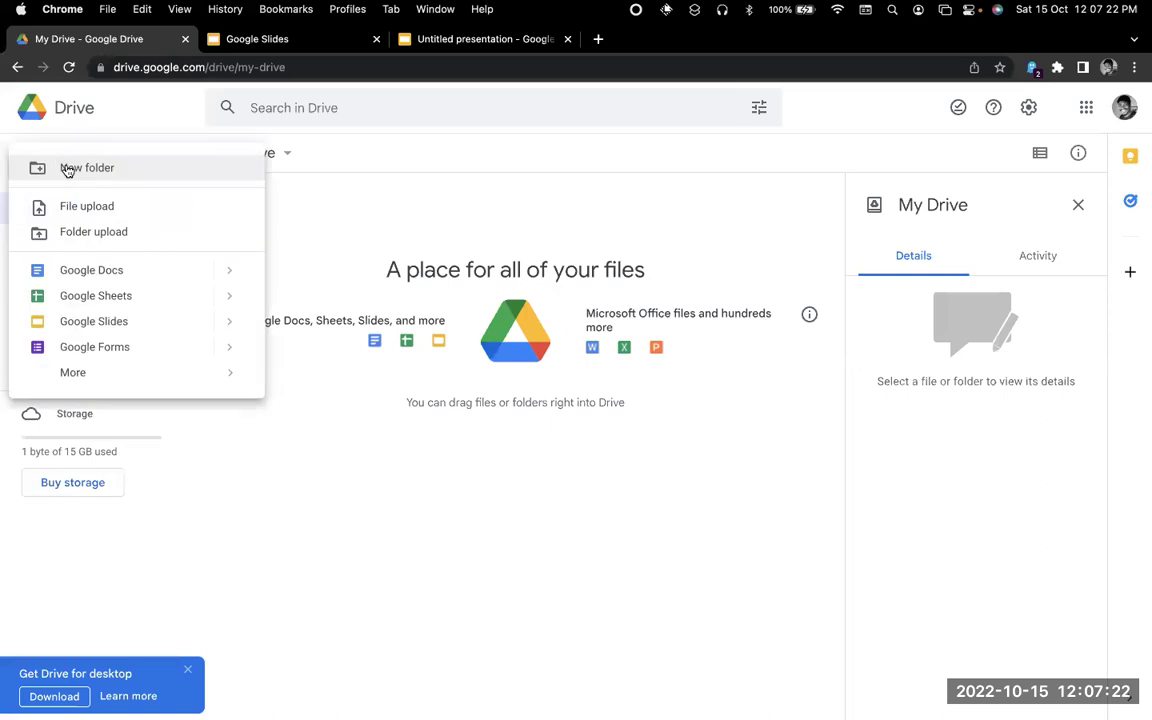
click(128, 323)
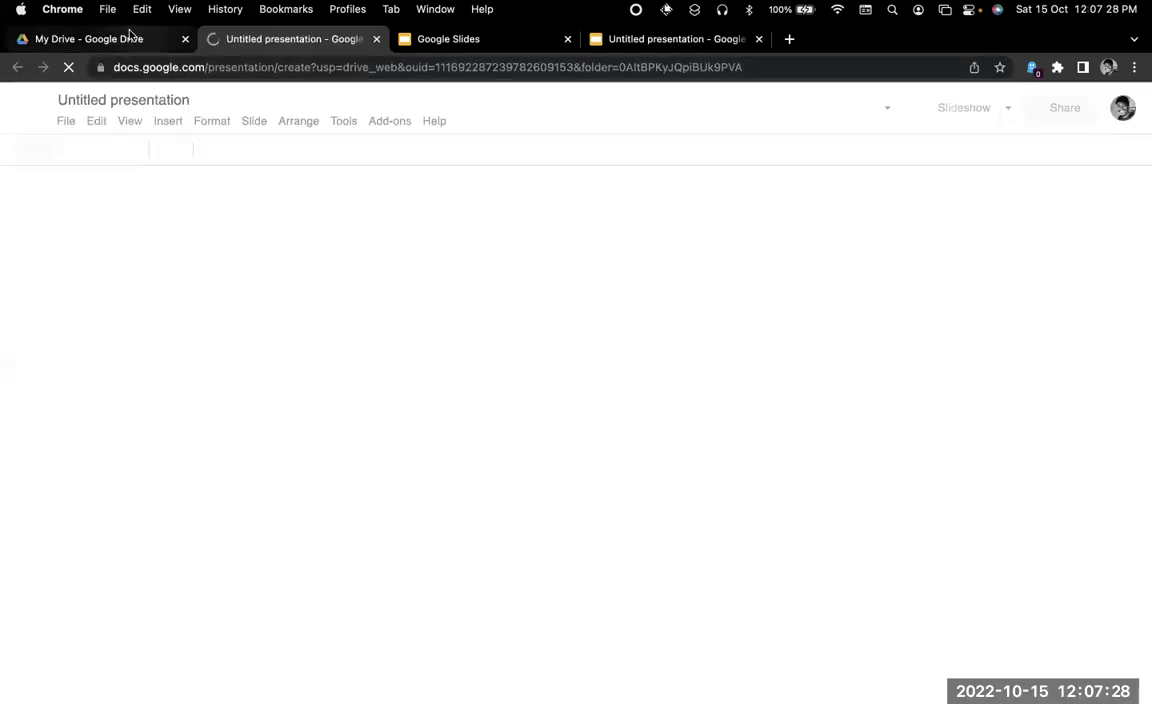
Return to My Drive and view the blank and template options for creating a Google Slides file
click(126, 38)
click(67, 160)
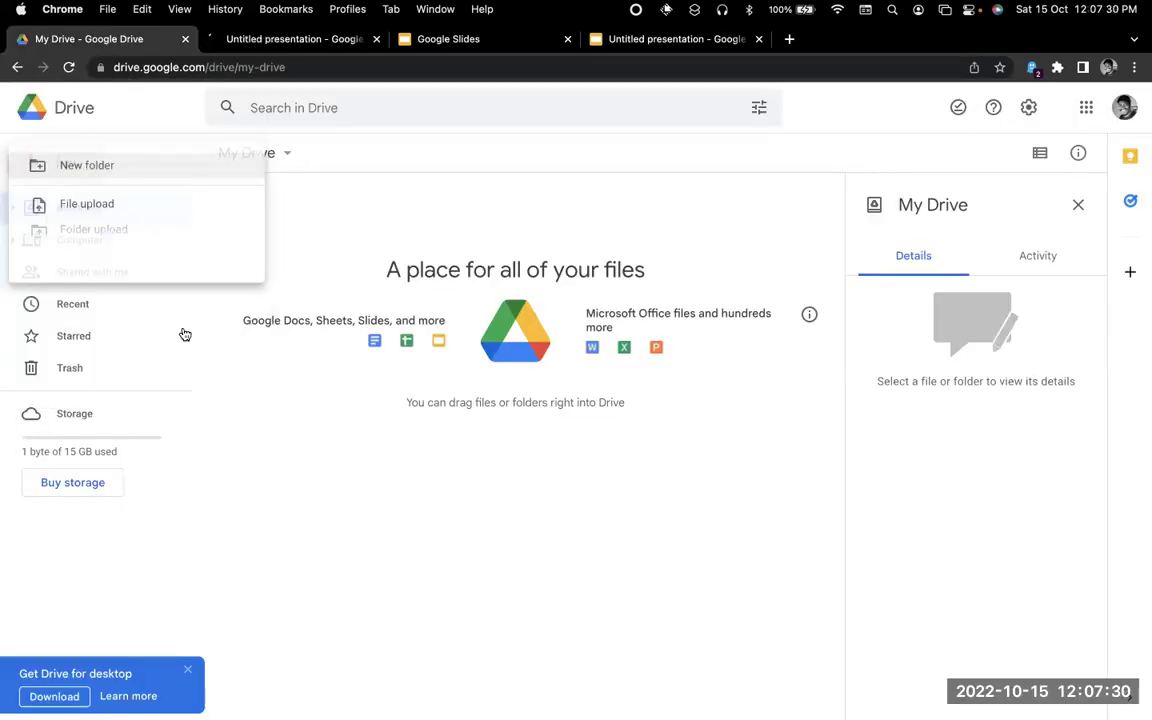
mouse_move(232, 328)
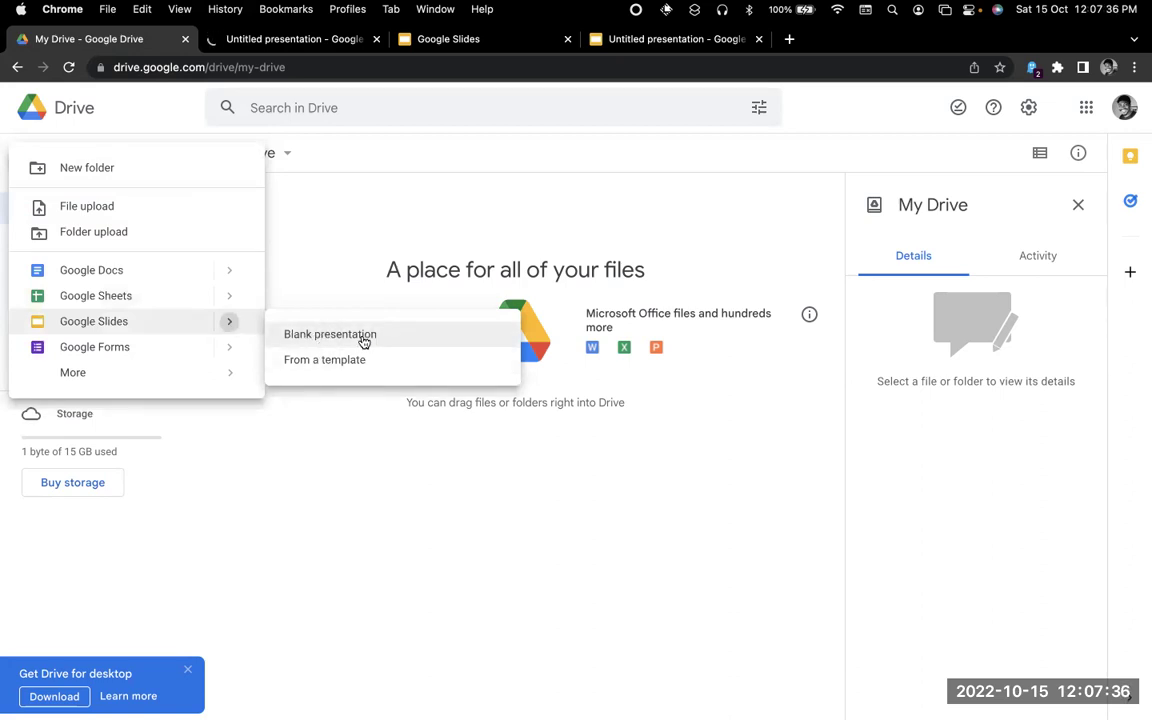
click(325, 242)
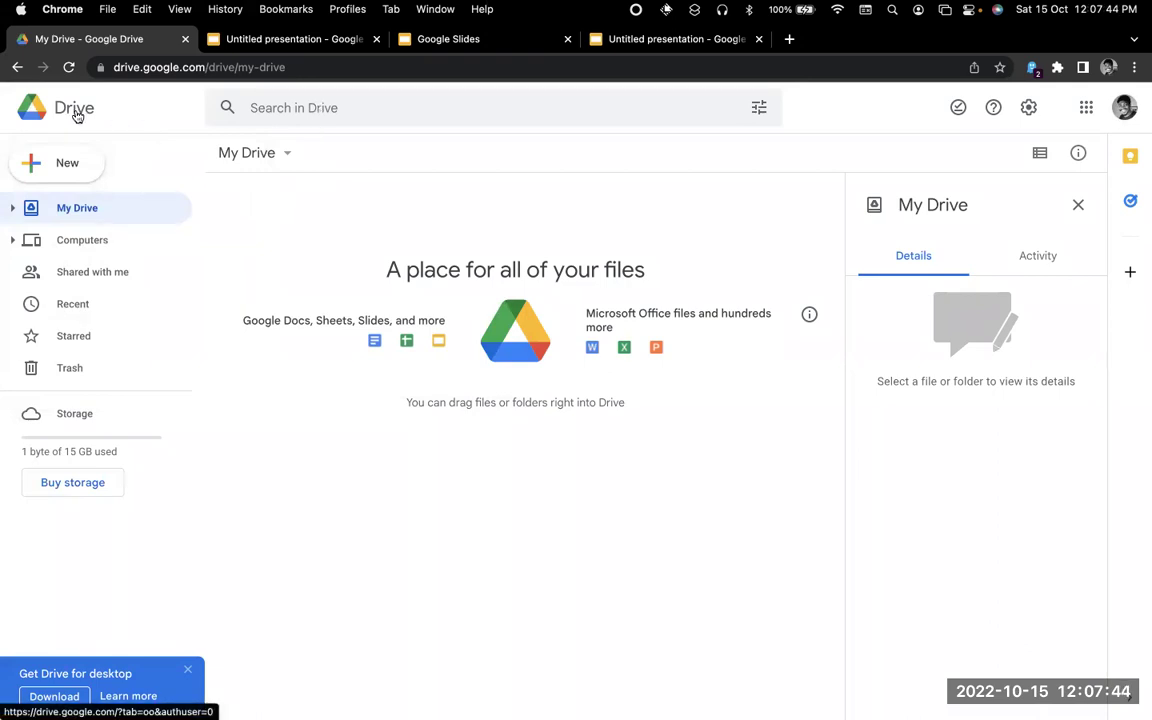
Close the browser tab of the presentation created from Drive
click(366, 42)
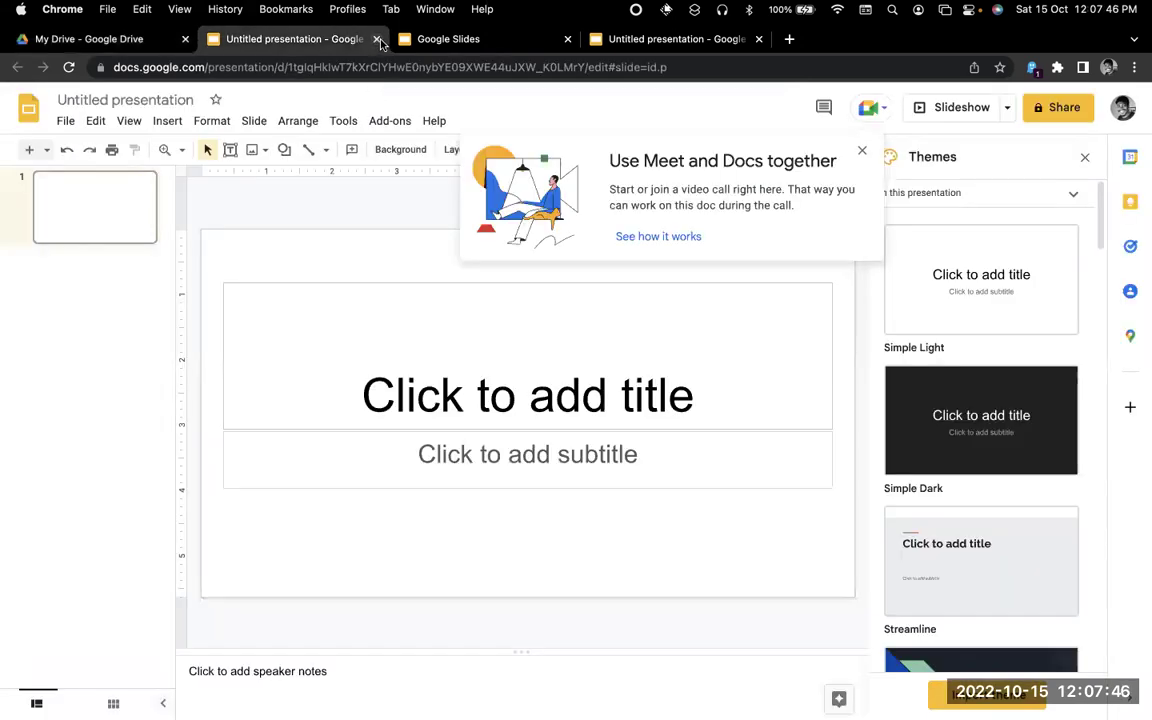
click(376, 40)
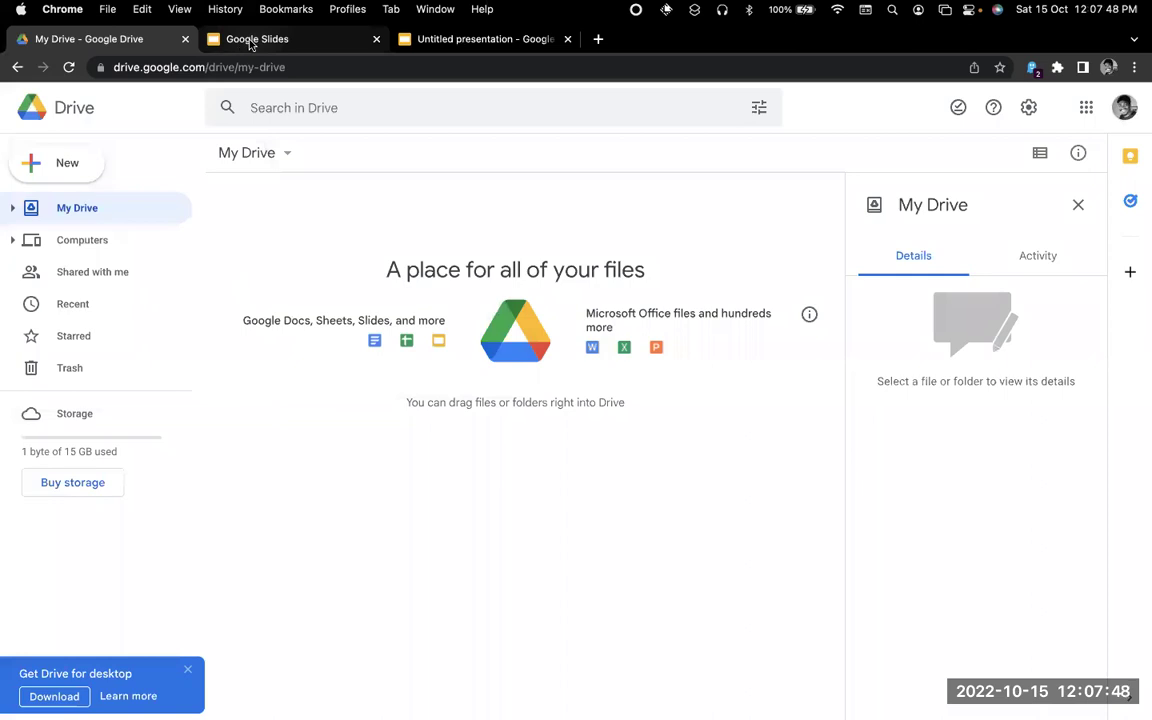
Revisit the template gallery and the remaining untitled presentation, and bring up the slides.new address suggestion without loading it
click(251, 42)
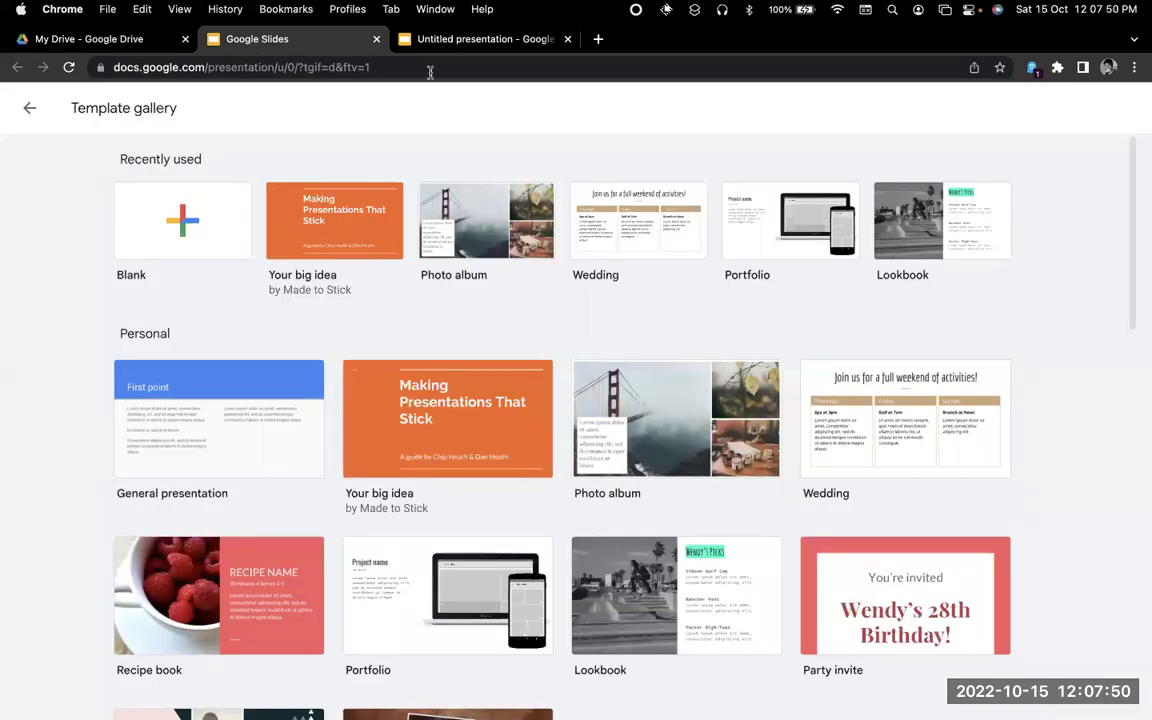
click(479, 40)
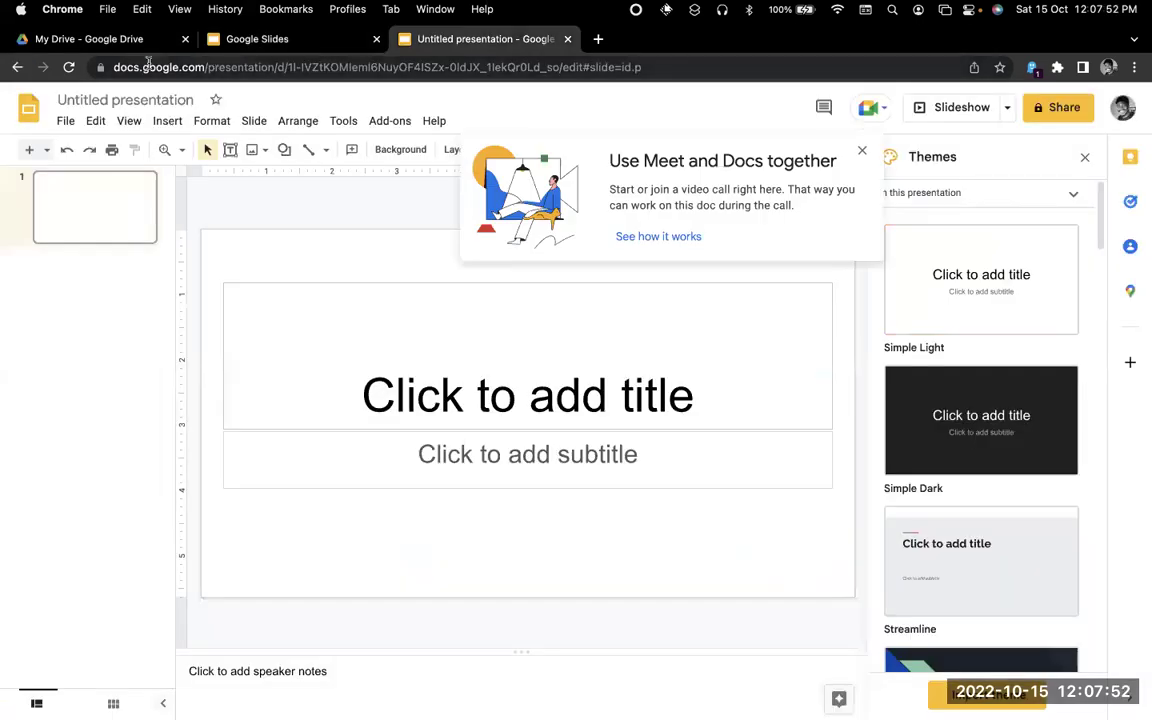
click(148, 66)
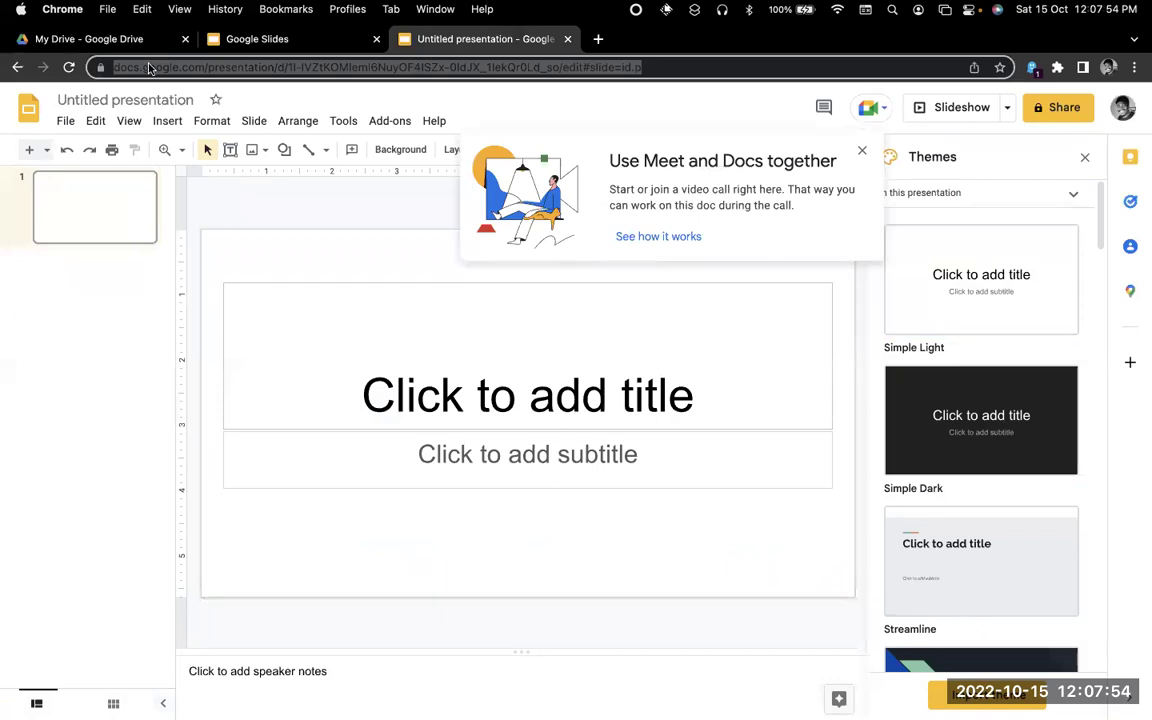
text(sl)
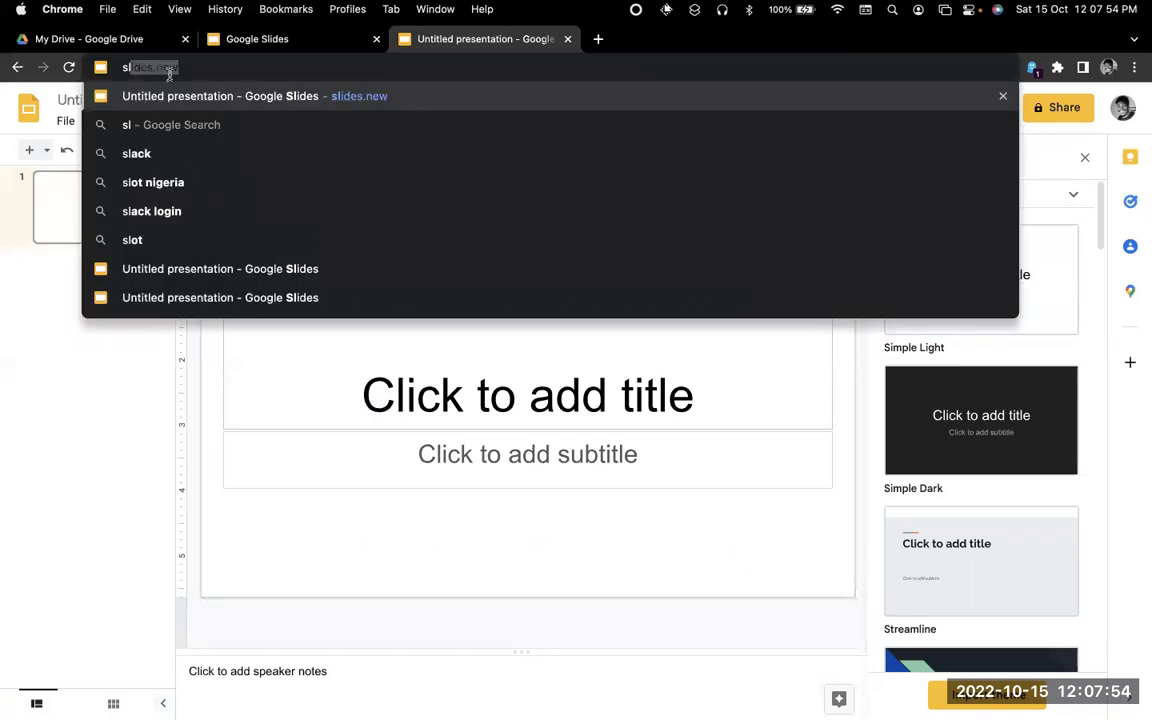
Close the Google Drive tab and return to the Google Slides template gallery
click(310, 45)
click(180, 40)
click(185, 40)
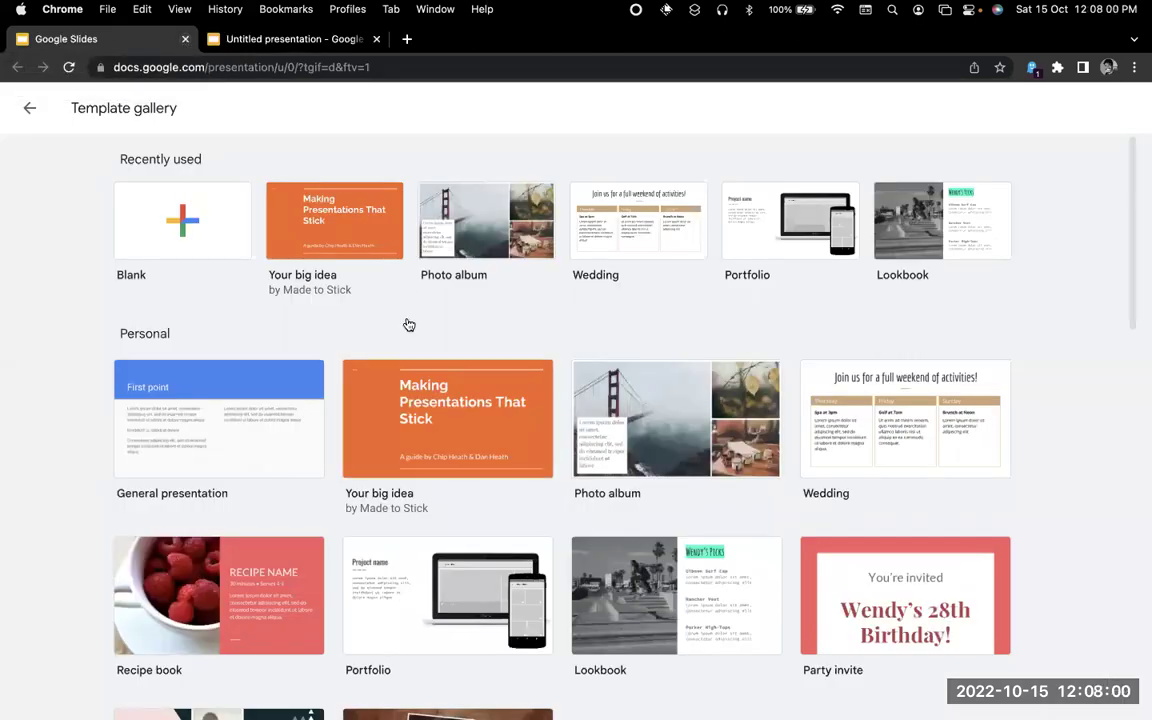
Create a presentation from the Work section's Consulting proposal template with the mountain cover and dismiss the Meet and Docs promotion
scroll(406, 324, down, 5)
scroll(407, 381, down, 4)
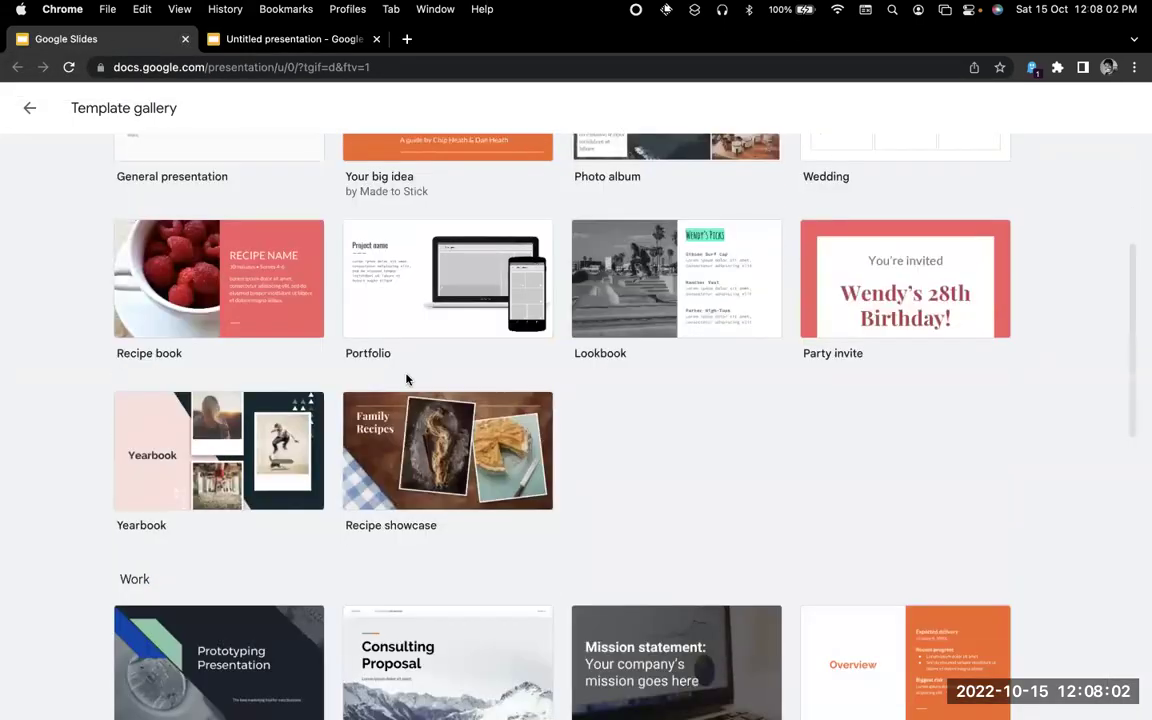
scroll(407, 381, down, 4)
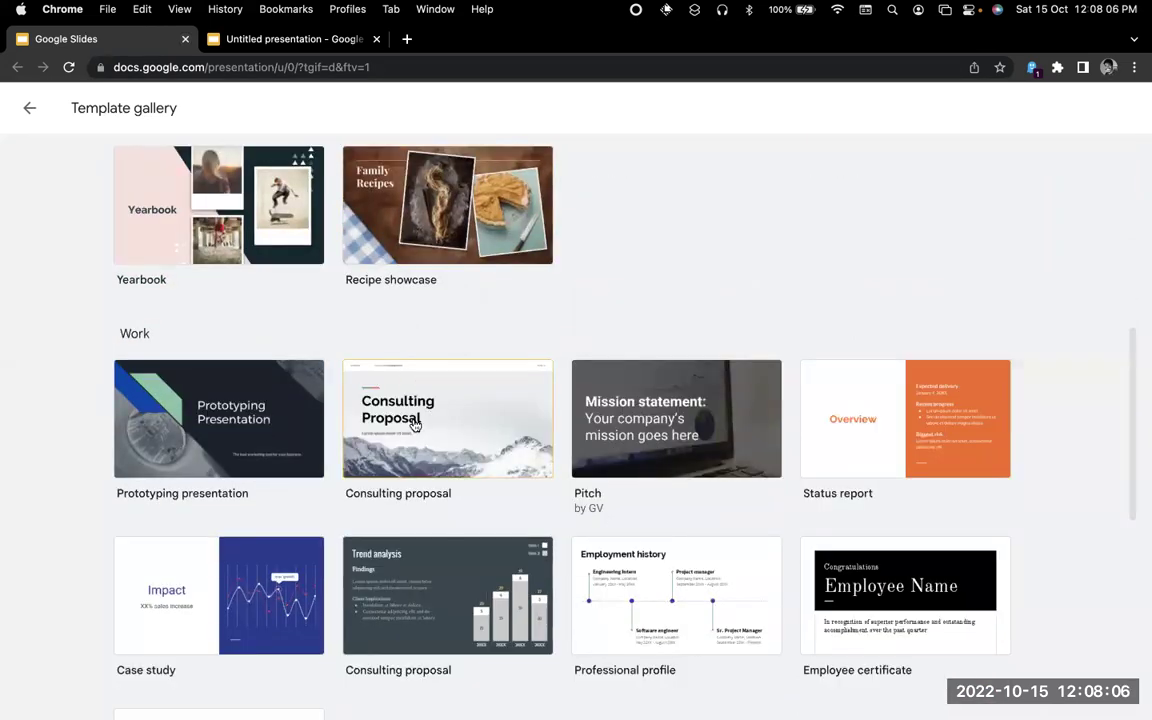
scroll(440, 283, up, 12)
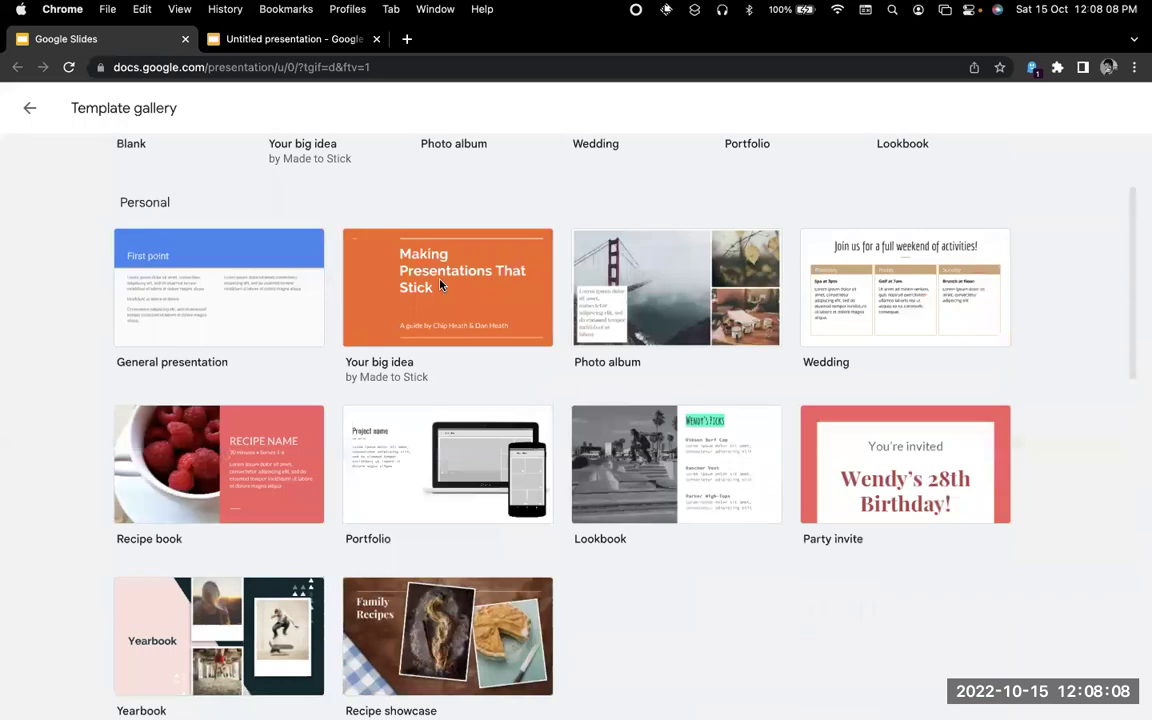
scroll(440, 287, down, 20)
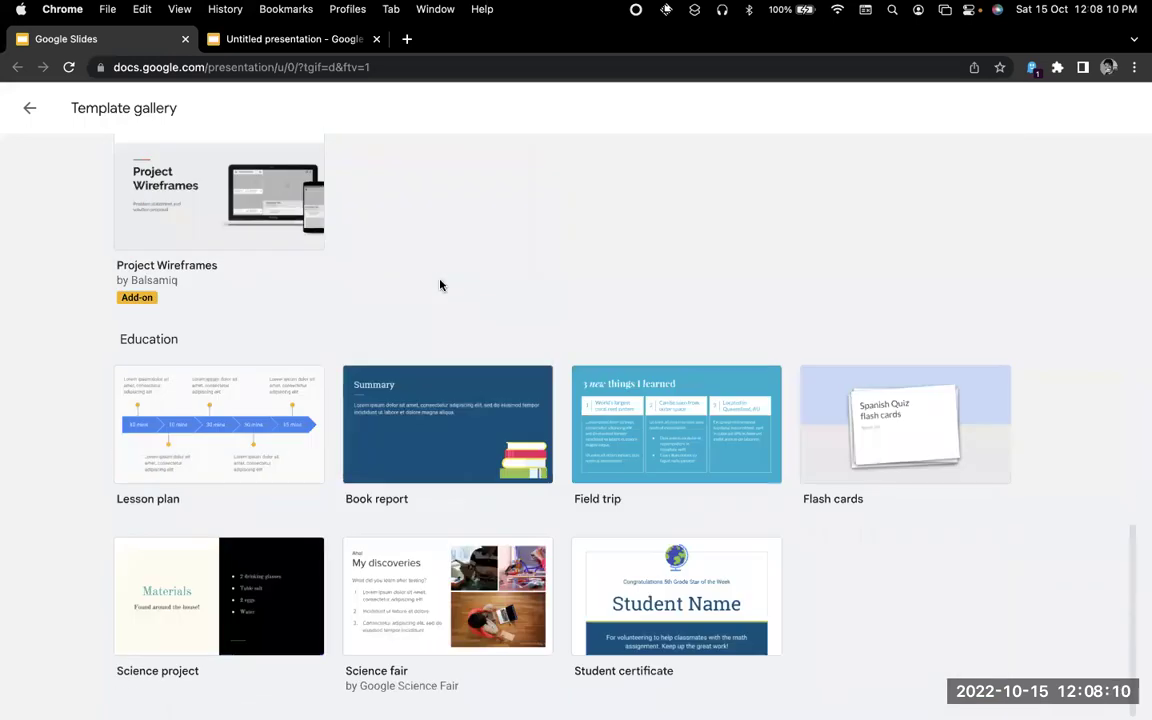
scroll(440, 286, up, 10)
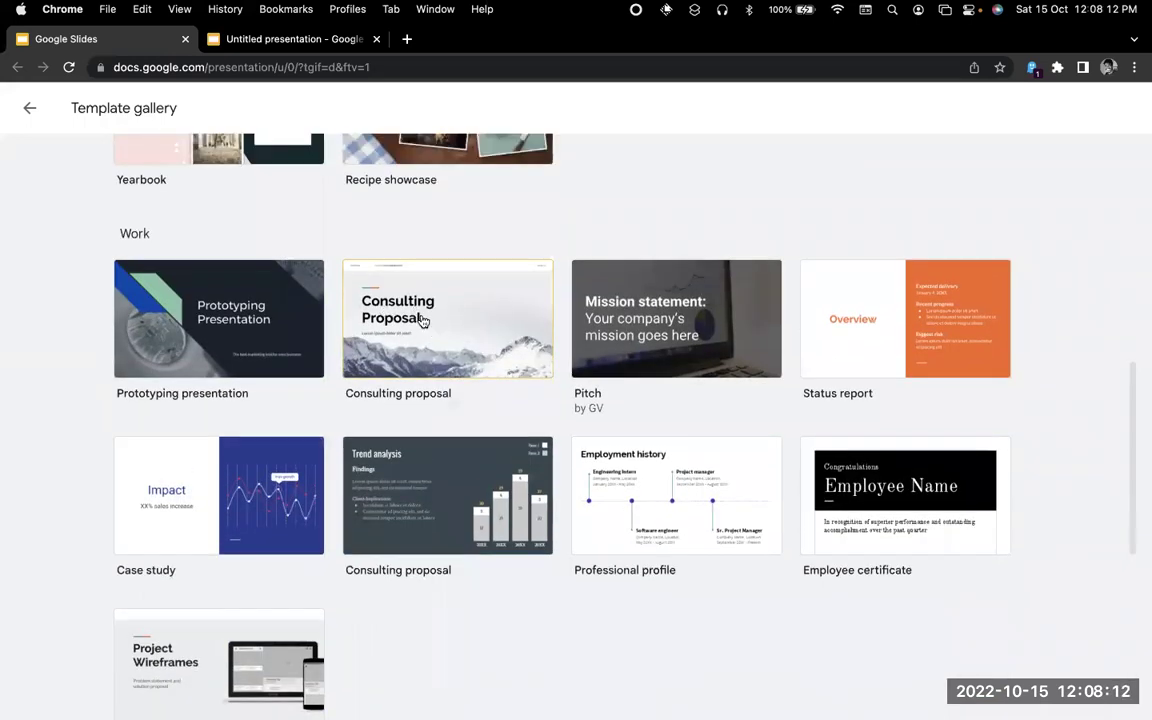
click(444, 331)
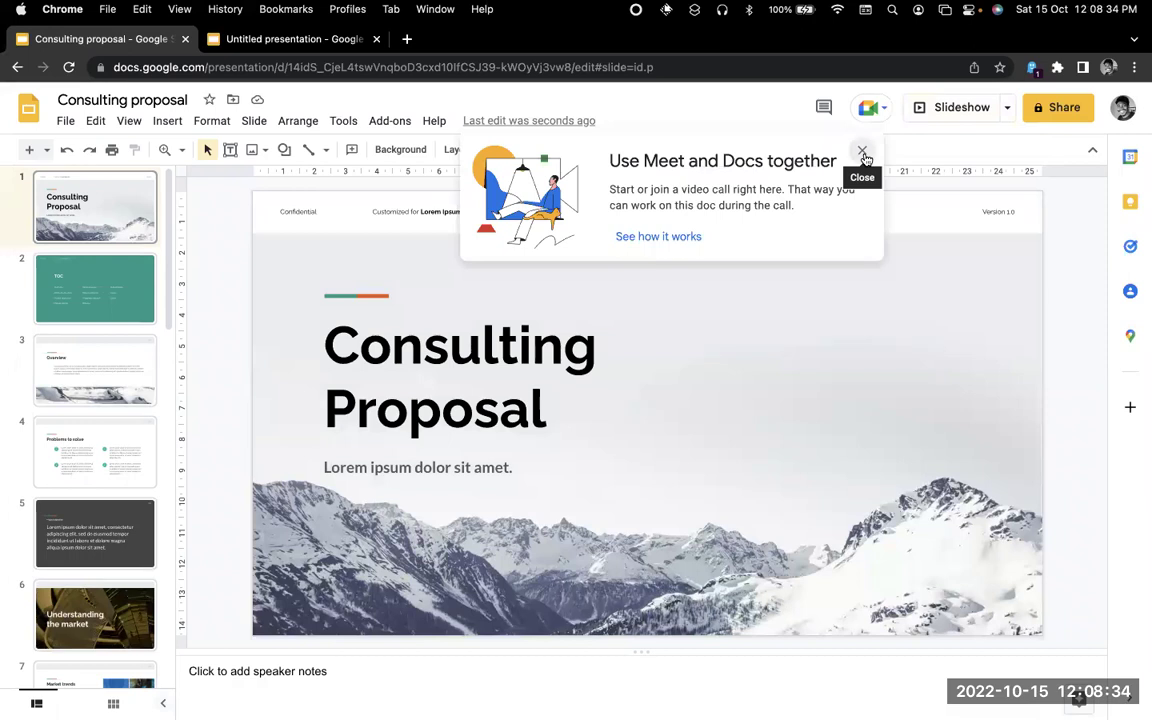
click(863, 152)
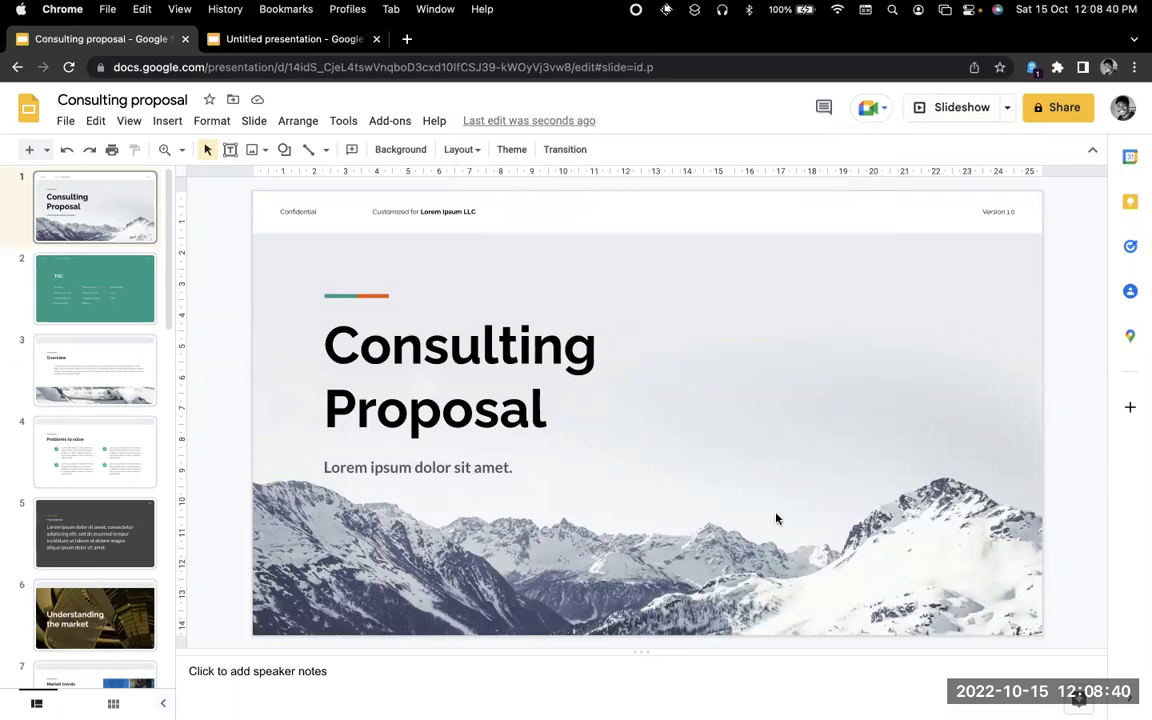
View the TOC slide and look over the slide thumbnails of the Consulting proposal presentation
key(Down)
scroll(152, 432, down, 2)
scroll(120, 320, up, 2)
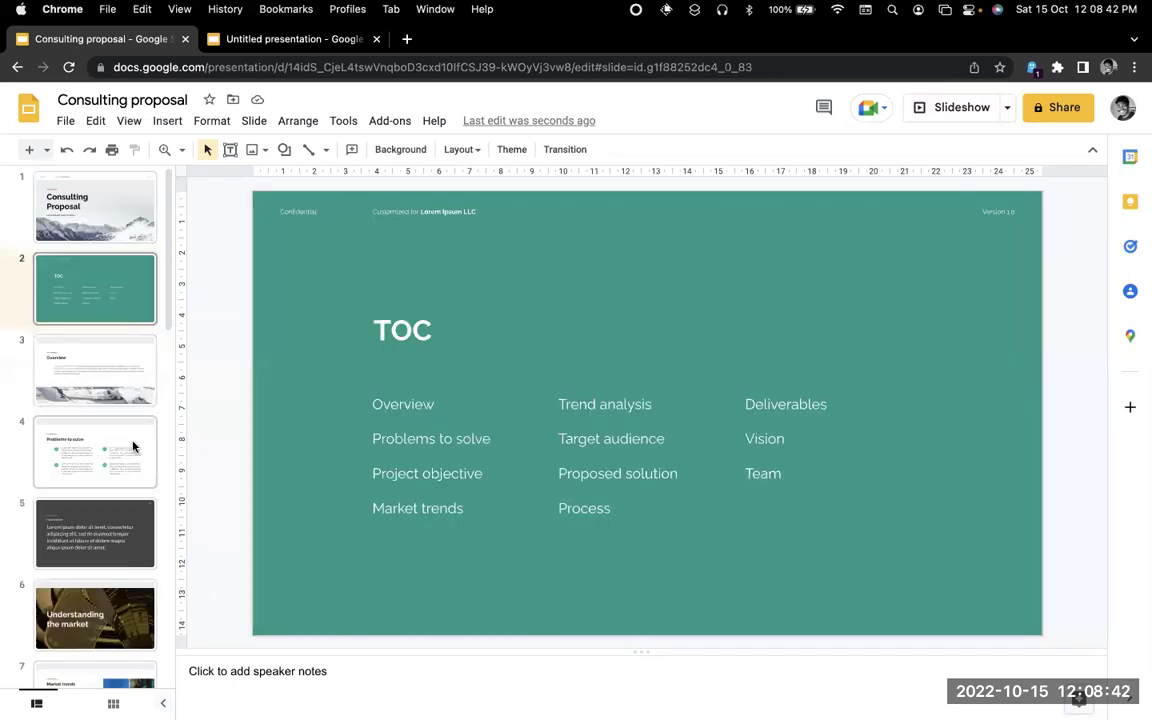